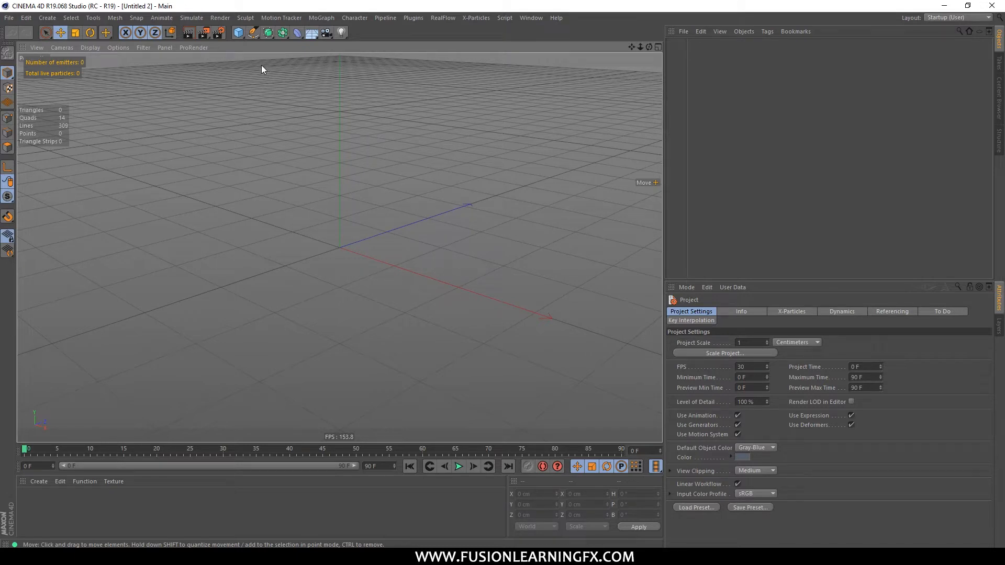
Add a cube primitive and set its X segments to 10
{"action": "left_click", "coordinate": [236, 34]}
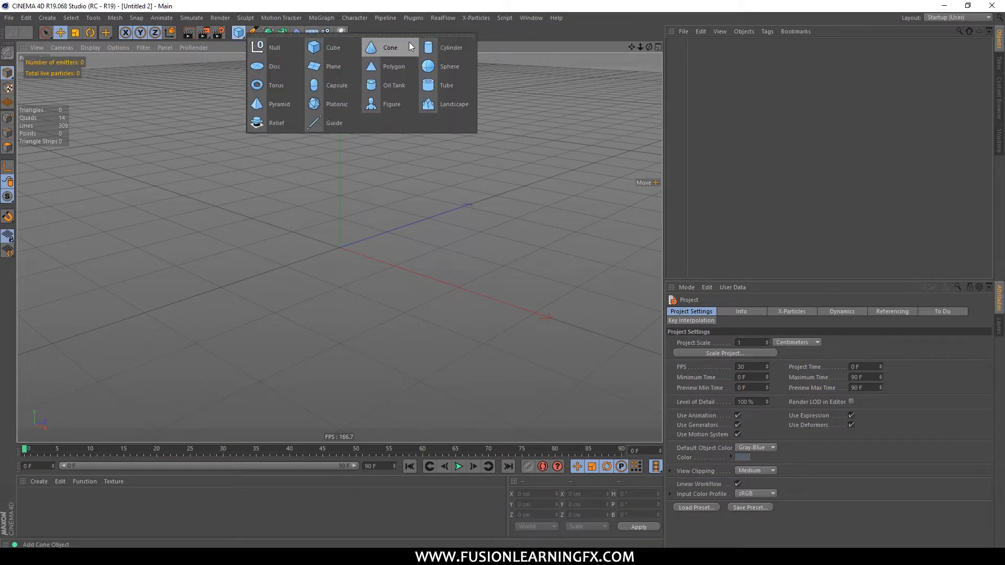
{"action": "left_click", "coordinate": [325, 48]}
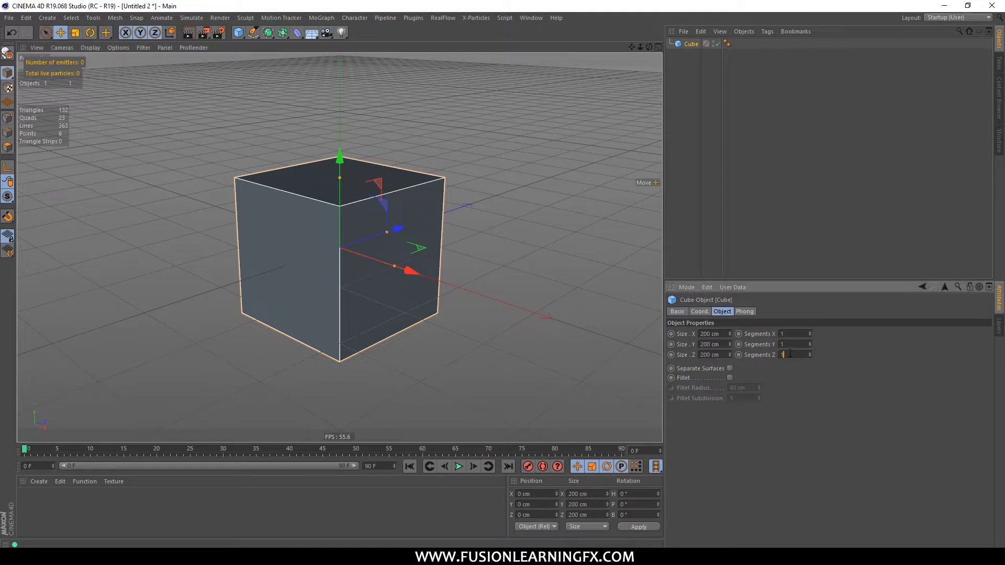
{"action": "left_click", "coordinate": [791, 334]}
{"action": "left_click", "coordinate": [789, 335]}
{"action": "key", "text": "Tab"}
{"action": "key", "text": "Tab"}
{"action": "type", "text": "10"}
{"action": "key", "text": "Return"}
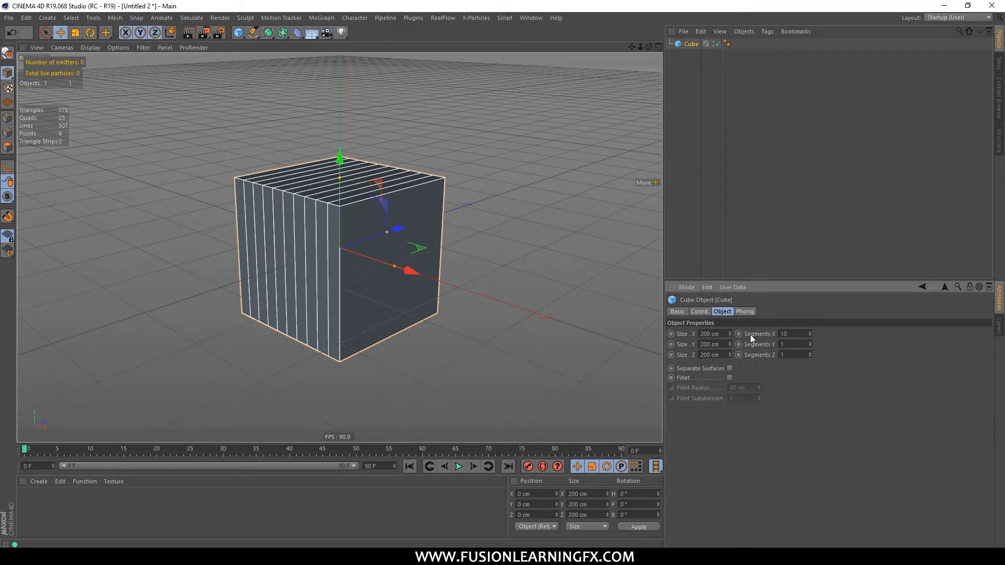
Set the cube's Y and Z segments to 10 and deselect the cube
{"action": "left_click", "coordinate": [782, 343]}
{"action": "type", "text": "10"}
{"action": "key", "text": "Return"}
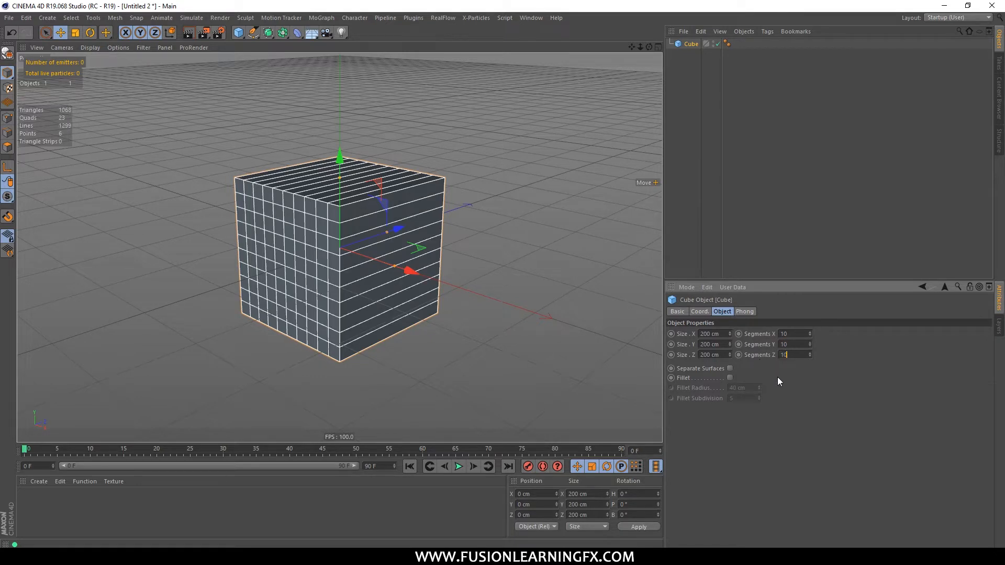
{"action": "type", "text": "10"}
{"action": "key", "text": "Return"}
{"action": "left_click", "coordinate": [730, 119]}
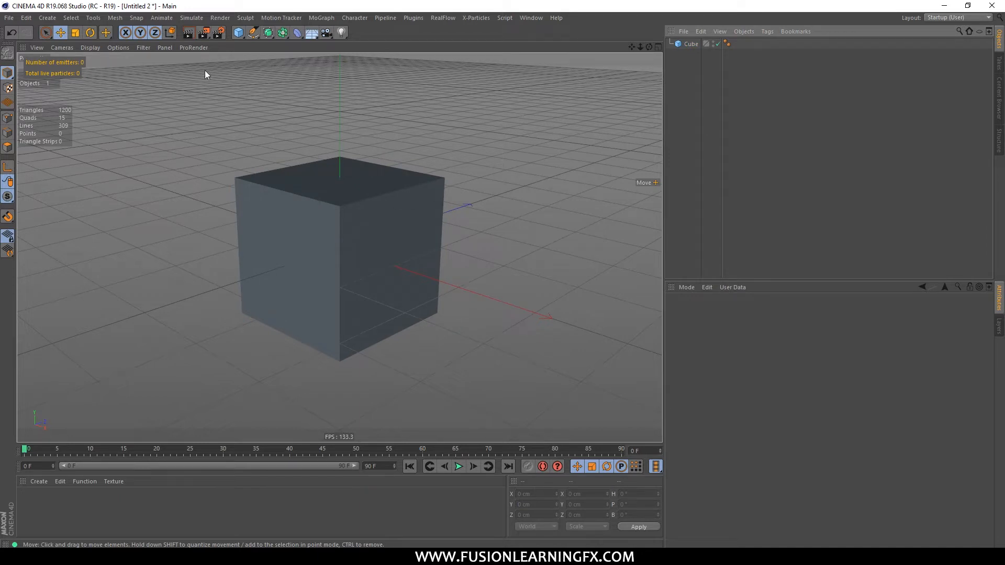
Change the perspective view's display mode to Gouraud Shading (Lines) to show the cube's segments
{"action": "left_click", "coordinate": [90, 48]}
{"action": "left_click", "coordinate": [111, 69]}
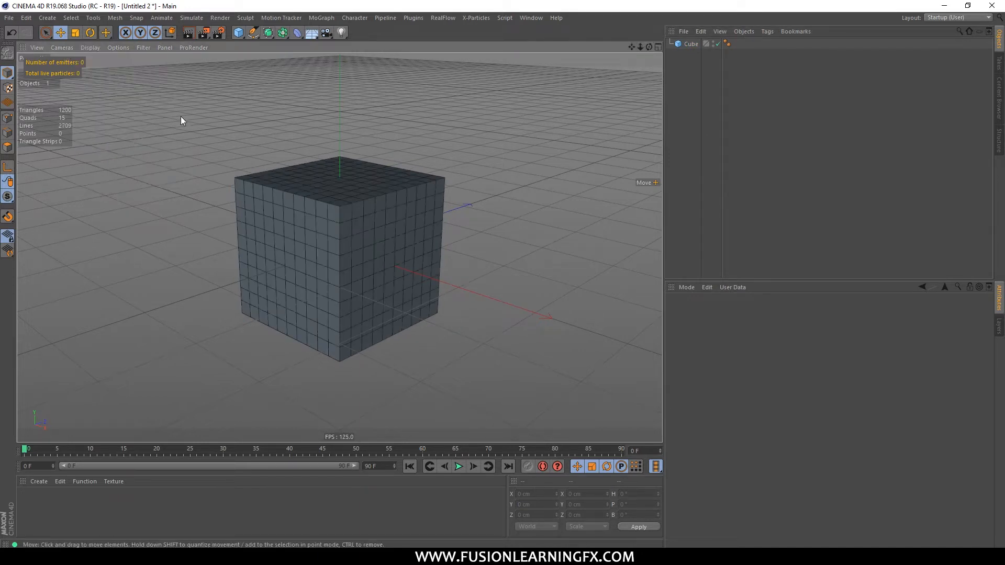
{"action": "left_click", "coordinate": [92, 47]}
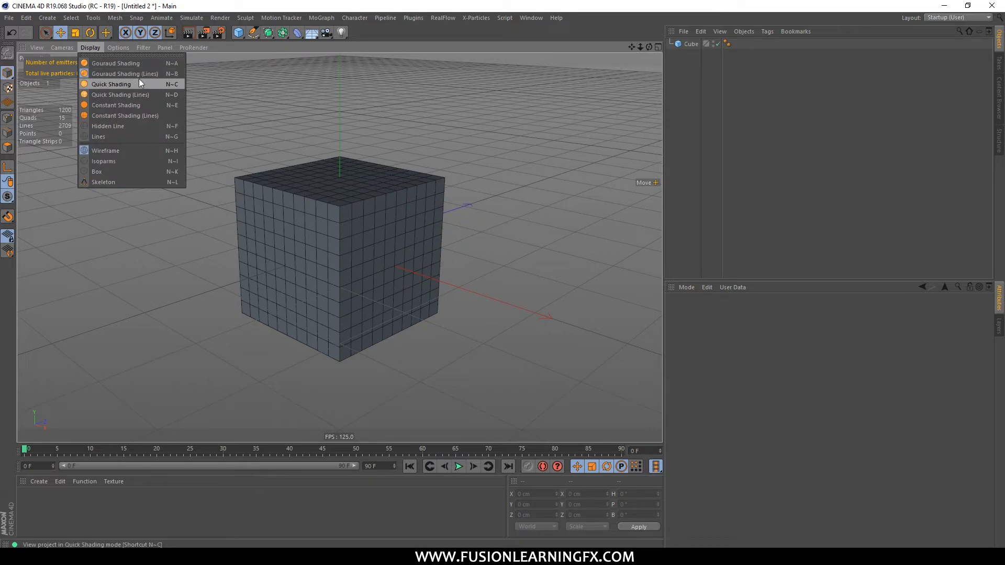
{"action": "left_click", "coordinate": [464, 160]}
{"action": "left_click_drag", "start_coordinate": [455, 162], "coordinate": [442, 200], "text": "alt"}
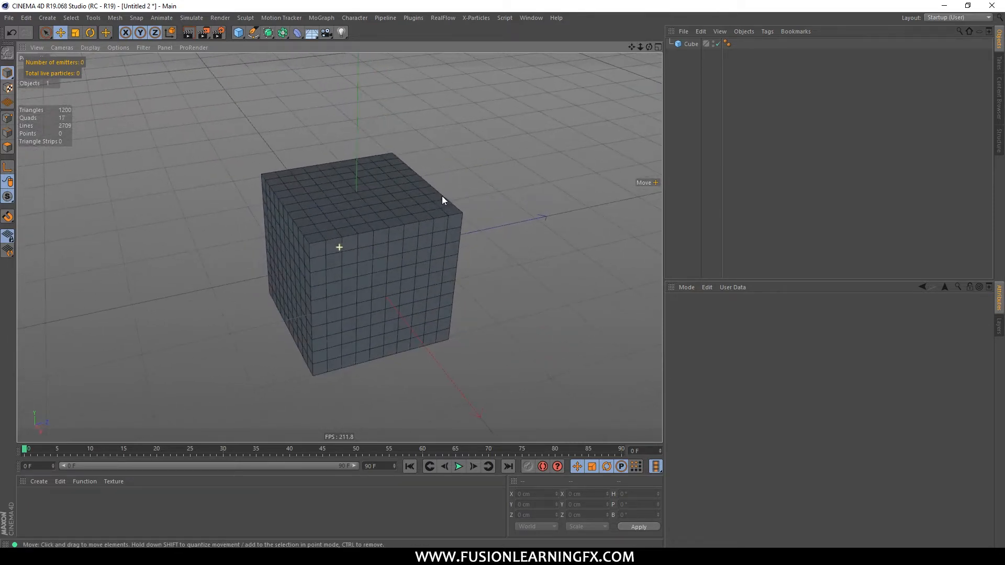
{"action": "mouse_move", "coordinate": [491, 239]}
{"action": "middle_mouse_down", "text": "alt"}
{"action": "mouse_move", "coordinate": [502, 250]}
{"action": "mouse_move", "coordinate": [479, 227]}
{"action": "middle_mouse_up", "text": "alt"}
{"action": "left_click_drag", "start_coordinate": [479, 226], "coordinate": [453, 211], "text": "alt"}
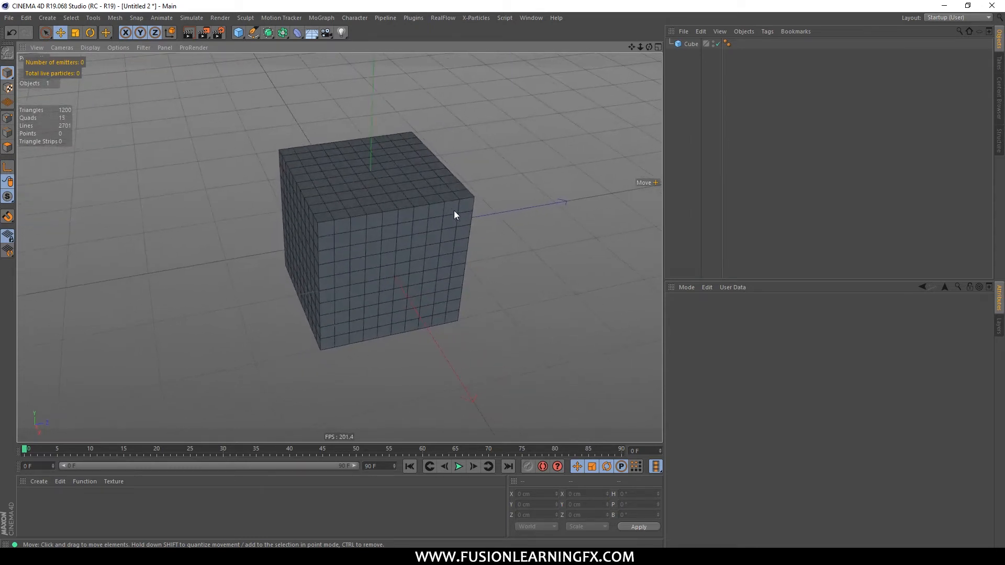
Add an FFD deformer to the scene alongside the segmented cube
{"action": "left_click", "coordinate": [687, 44]}
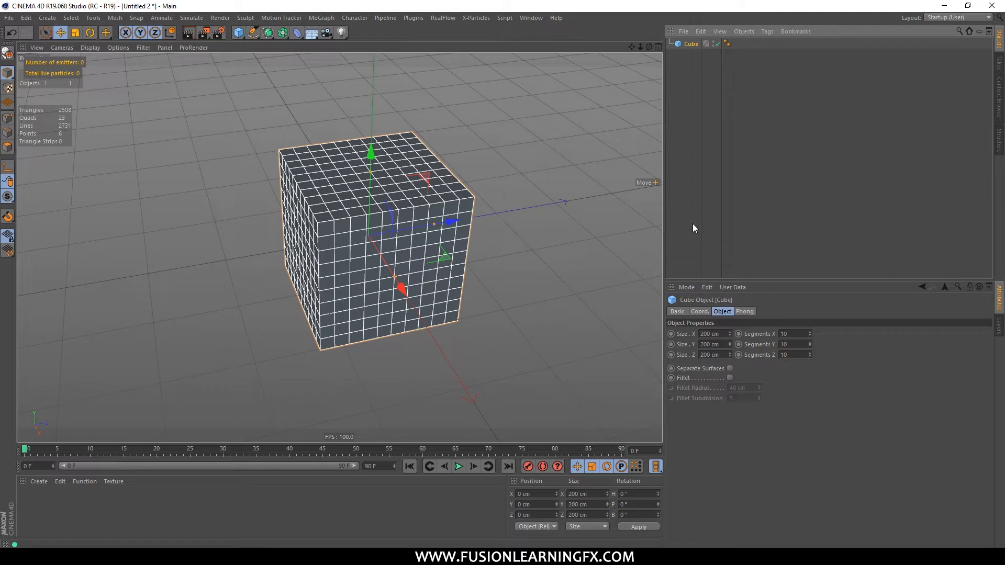
{"action": "left_click", "coordinate": [785, 344]}
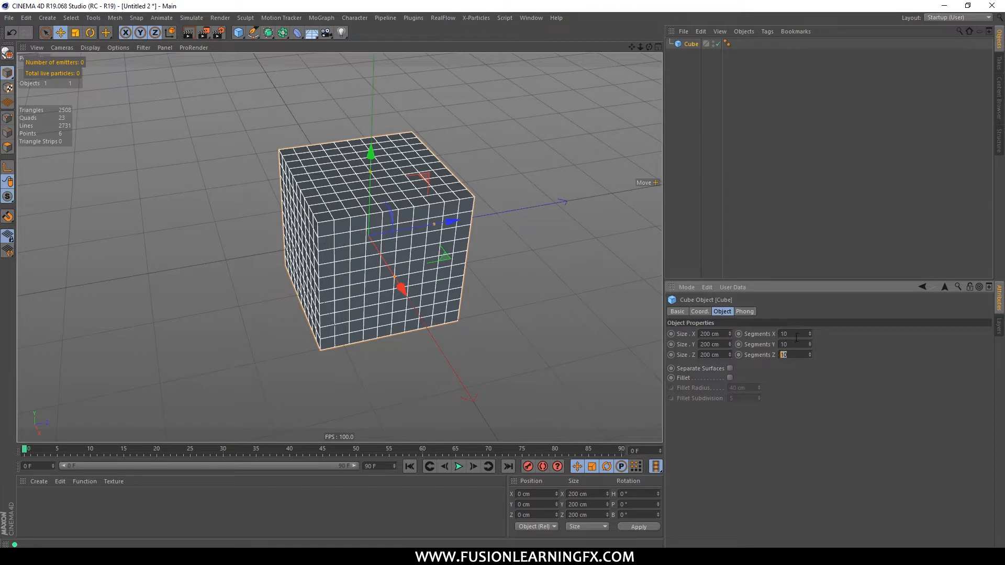
{"action": "left_click", "coordinate": [783, 345]}
{"action": "left_click_drag", "start_coordinate": [787, 355], "coordinate": [754, 334]}
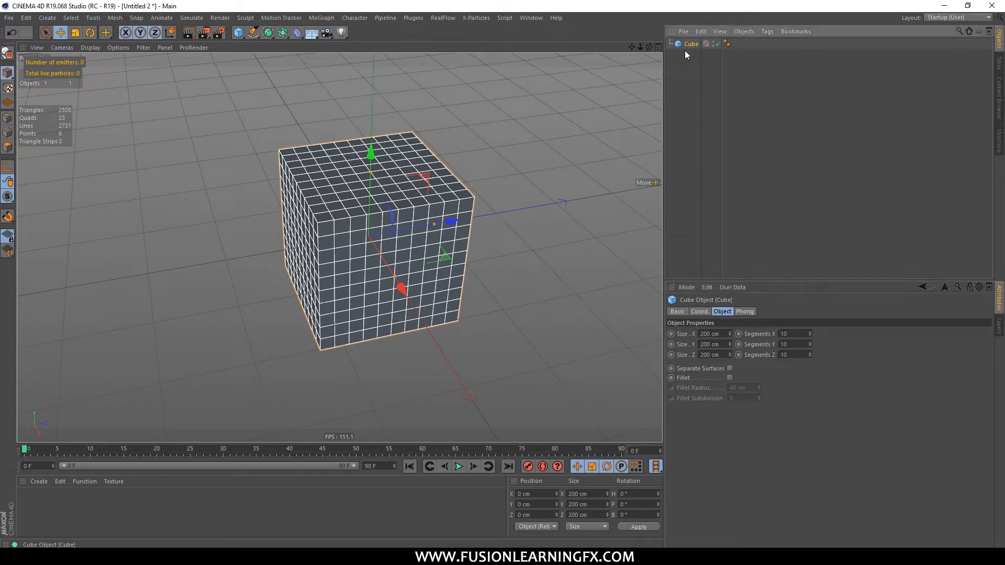
{"action": "left_click", "coordinate": [297, 33]}
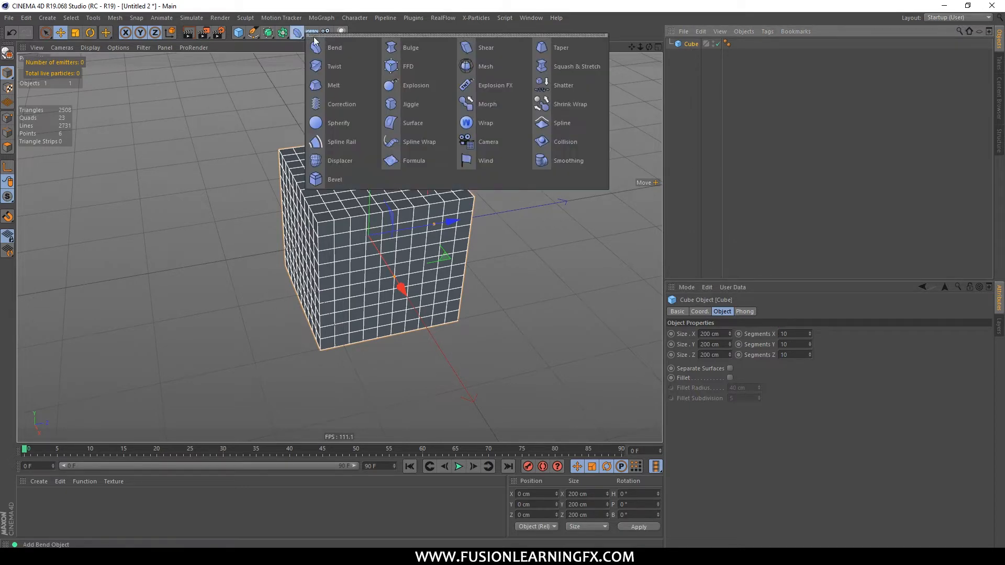
{"action": "left_click", "coordinate": [424, 66]}
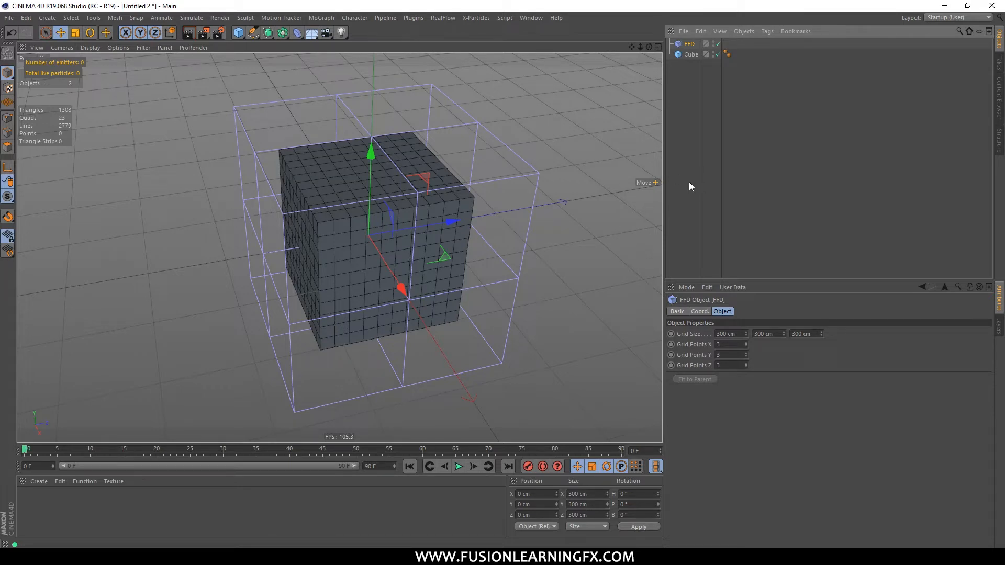
Make the FFD deformer a child of the cube and fit its cage to the parent
{"action": "left_click_drag", "start_coordinate": [581, 168], "coordinate": [531, 169], "text": "alt"}
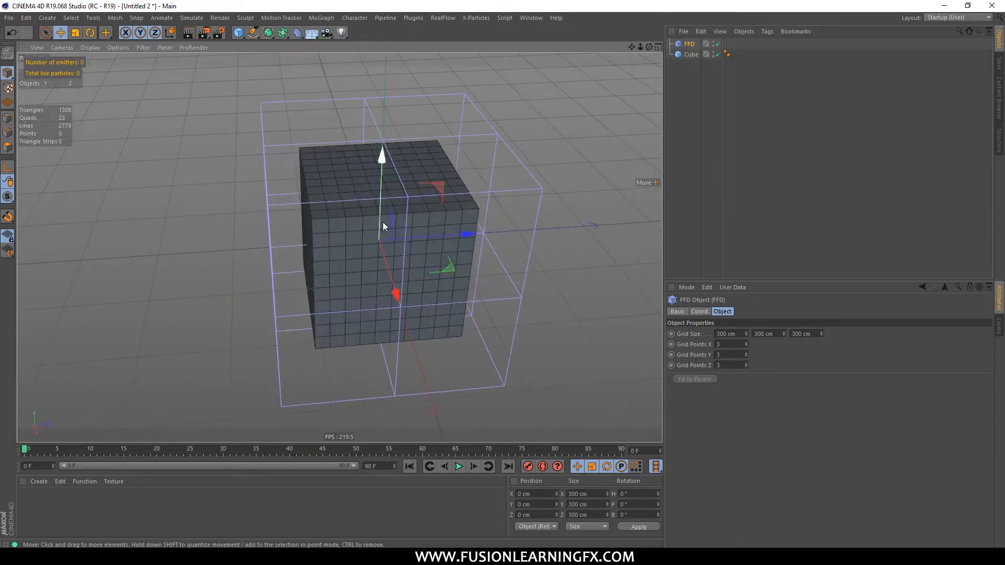
{"action": "middle_click", "coordinate": [541, 228]}
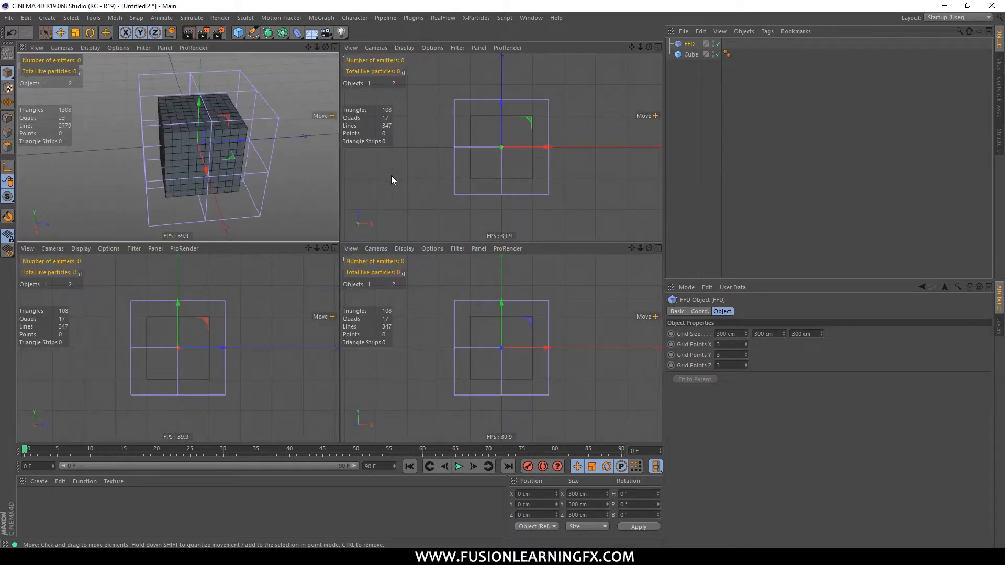
{"action": "middle_click", "coordinate": [321, 182]}
{"action": "left_click_drag", "start_coordinate": [463, 116], "coordinate": [508, 149], "text": "alt"}
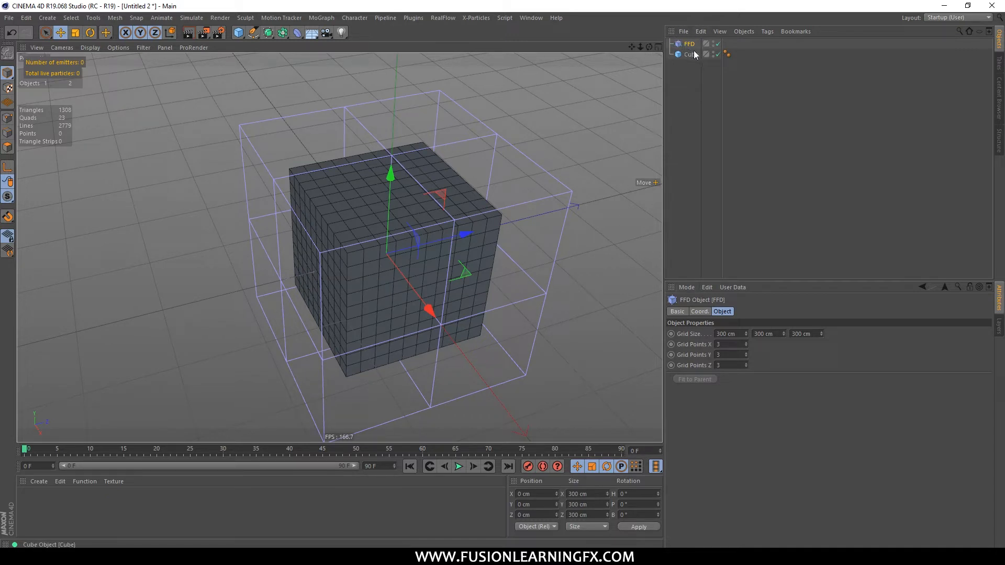
{"action": "left_click_drag", "start_coordinate": [689, 47], "coordinate": [692, 54]}
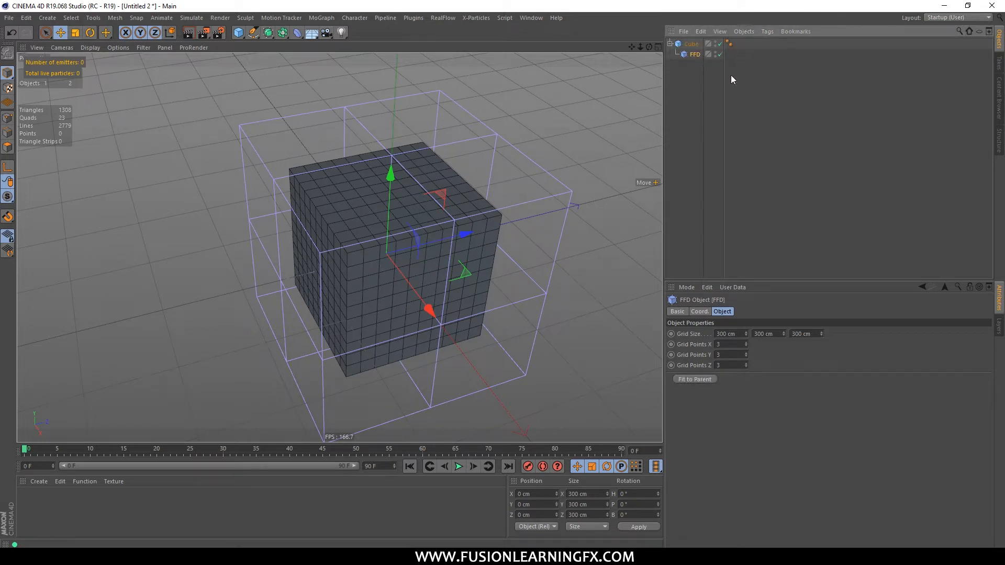
{"action": "left_click", "coordinate": [705, 379]}
Set the FFD grid size to 201 cm on all three axes, slightly larger than the cube
{"action": "left_click_drag", "start_coordinate": [589, 283], "coordinate": [551, 248], "text": "alt"}
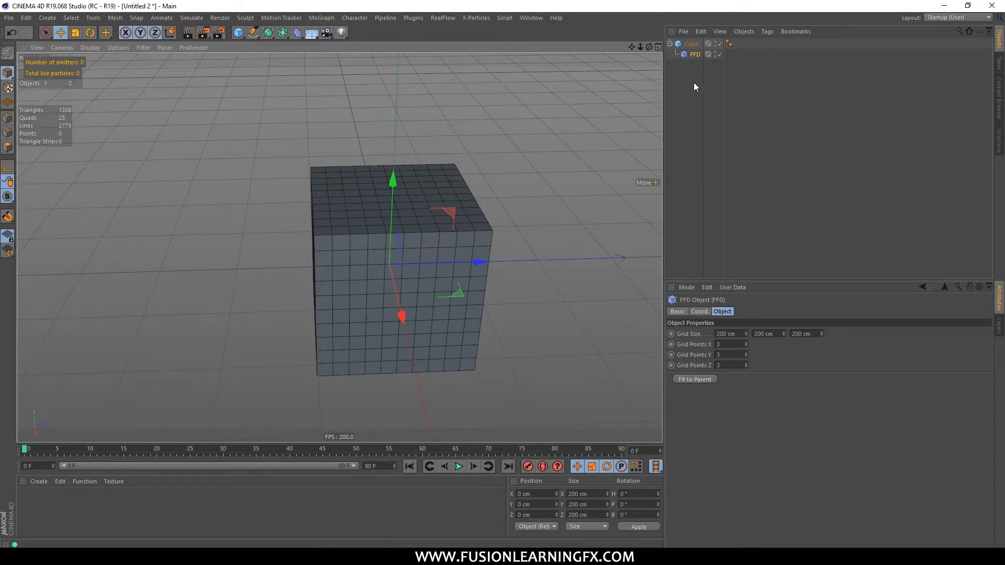
{"action": "middle_click", "coordinate": [614, 103]}
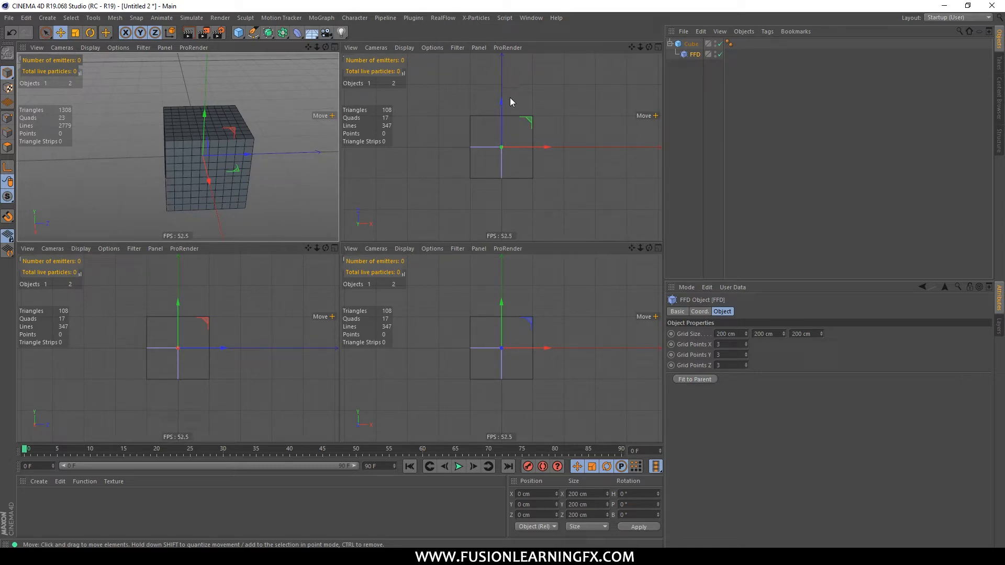
{"action": "middle_click", "coordinate": [481, 148]}
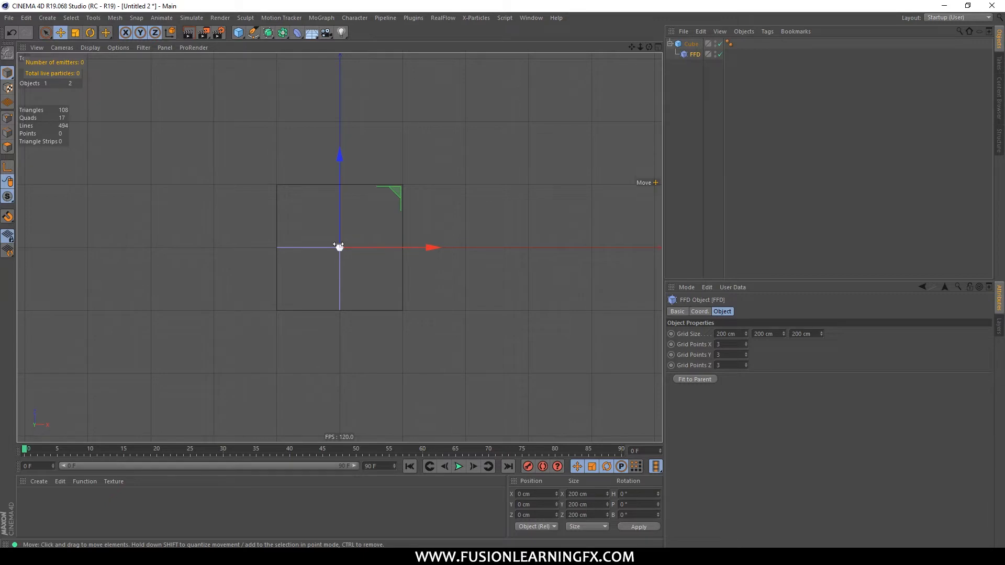
{"action": "middle_click", "coordinate": [430, 260]}
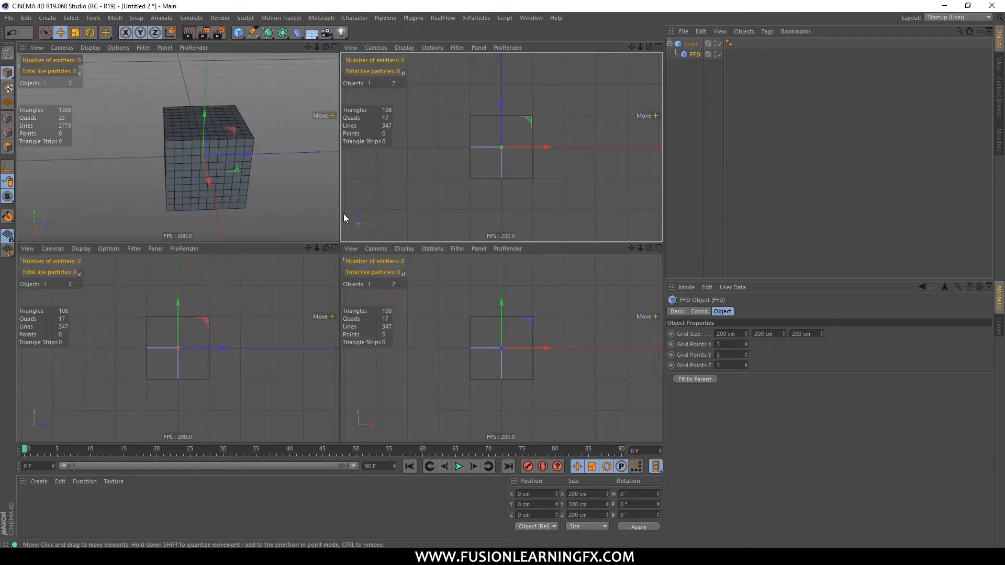
{"action": "middle_click", "coordinate": [309, 183]}
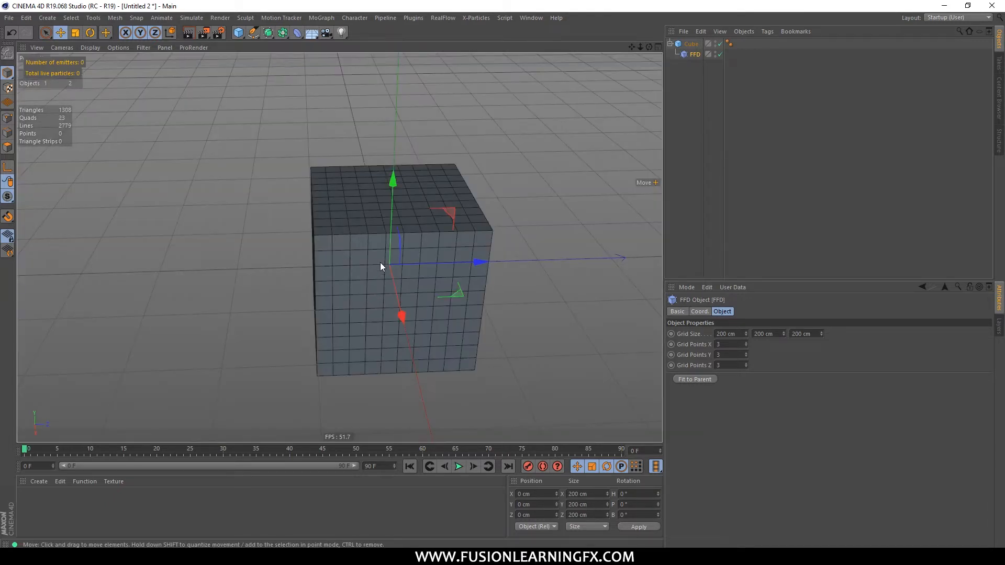
{"action": "left_click", "coordinate": [746, 333]}
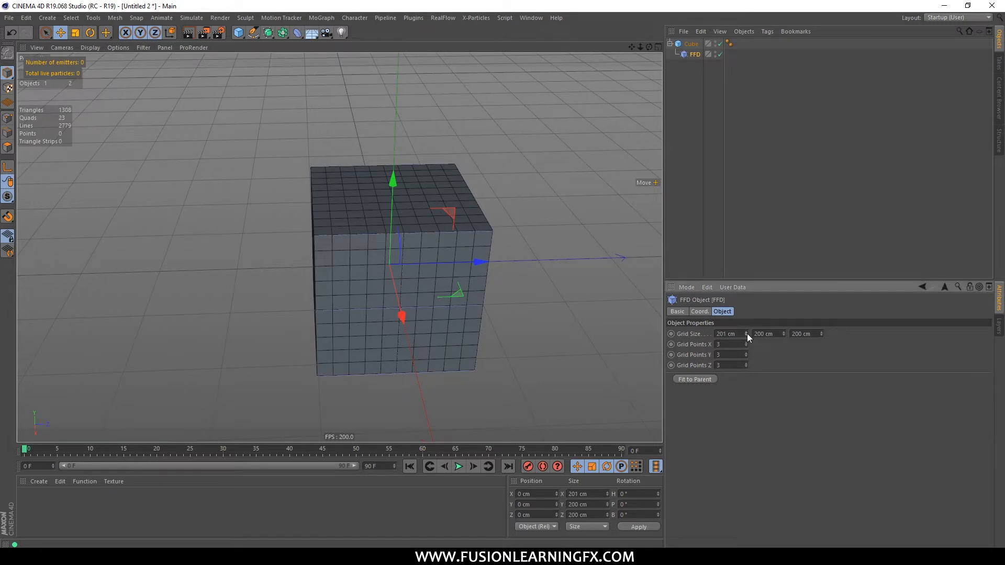
{"action": "left_click", "coordinate": [785, 332]}
{"action": "left_click", "coordinate": [821, 333]}
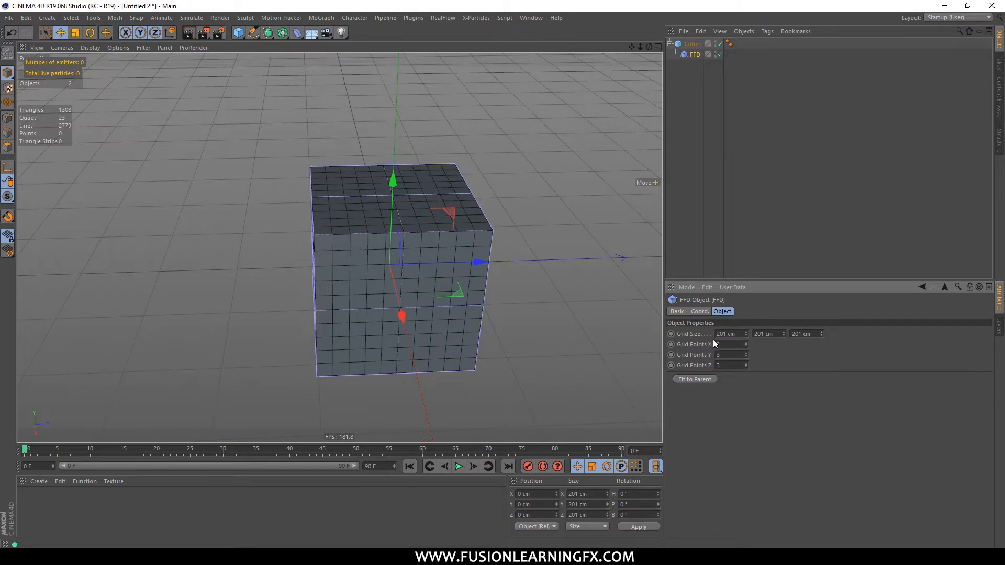
Set the FFD grid points in X, Y and Z to 10 each
{"action": "left_click_drag", "start_coordinate": [461, 282], "coordinate": [526, 298], "text": "alt"}
{"action": "middle_click_drag", "start_coordinate": [526, 298], "coordinate": [588, 282], "text": "alt"}
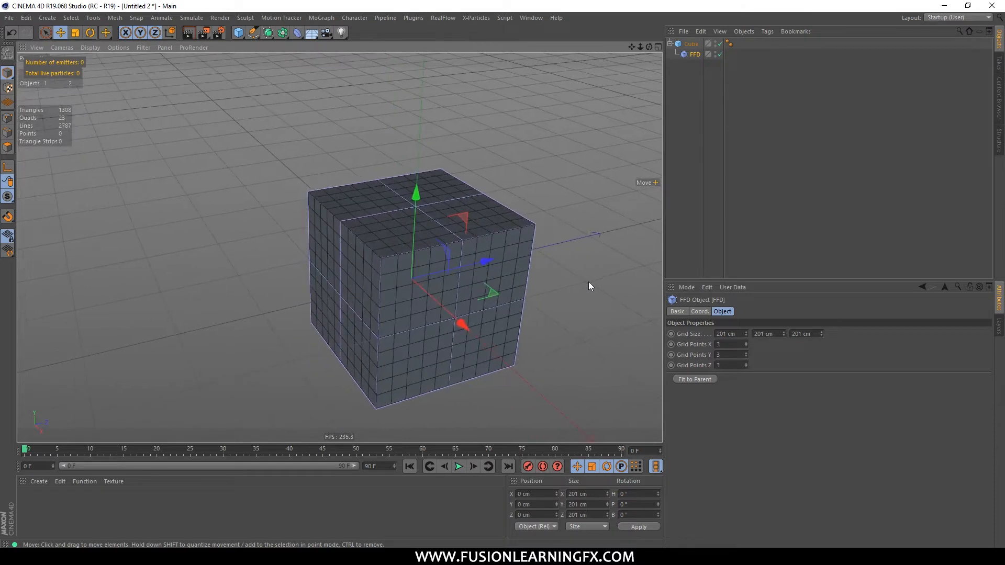
{"action": "left_click", "coordinate": [693, 344]}
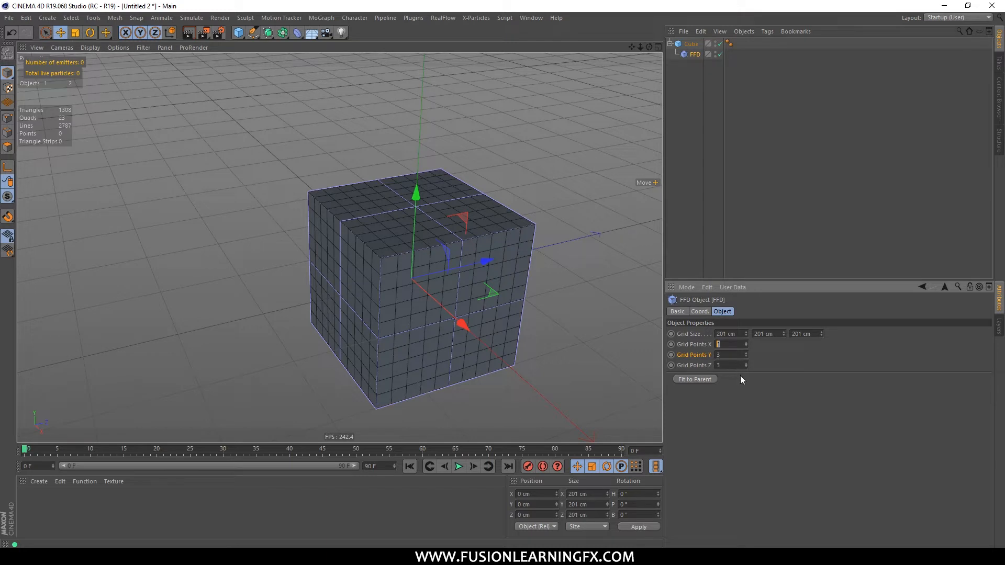
{"action": "type", "text": "10"}
{"action": "key", "text": "Return"}
{"action": "double_click", "coordinate": [732, 355]}
{"action": "type", "text": "10"}
{"action": "key", "text": "Return"}
{"action": "double_click", "coordinate": [727, 363]}
{"action": "type", "text": "10"}
{"action": "key", "text": "Return"}
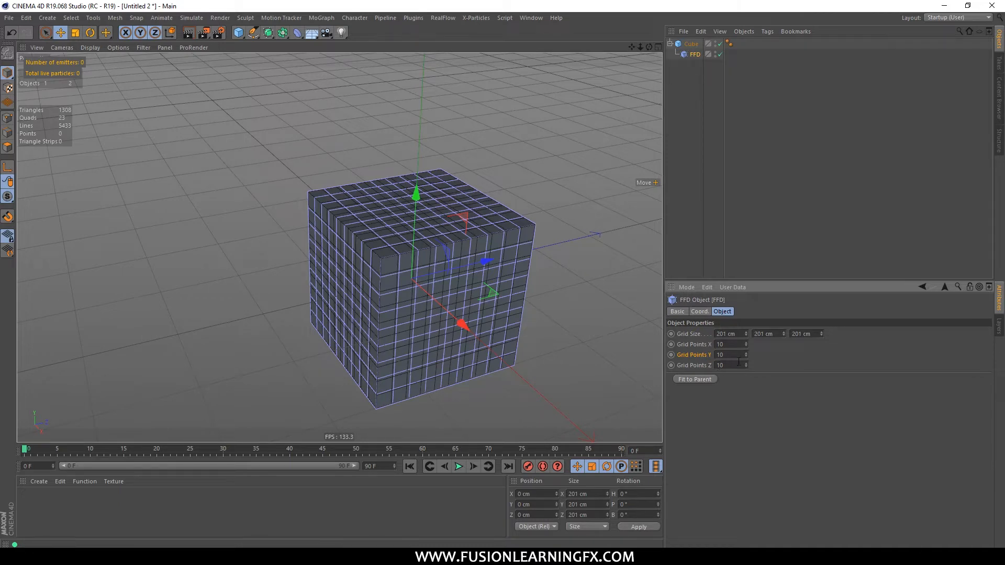
Switch to Points mode to edit the FFD cage's control points
{"action": "left_click_drag", "start_coordinate": [558, 279], "coordinate": [534, 178], "text": "alt"}
{"action": "left_click_drag", "start_coordinate": [459, 184], "coordinate": [499, 259], "text": "alt"}
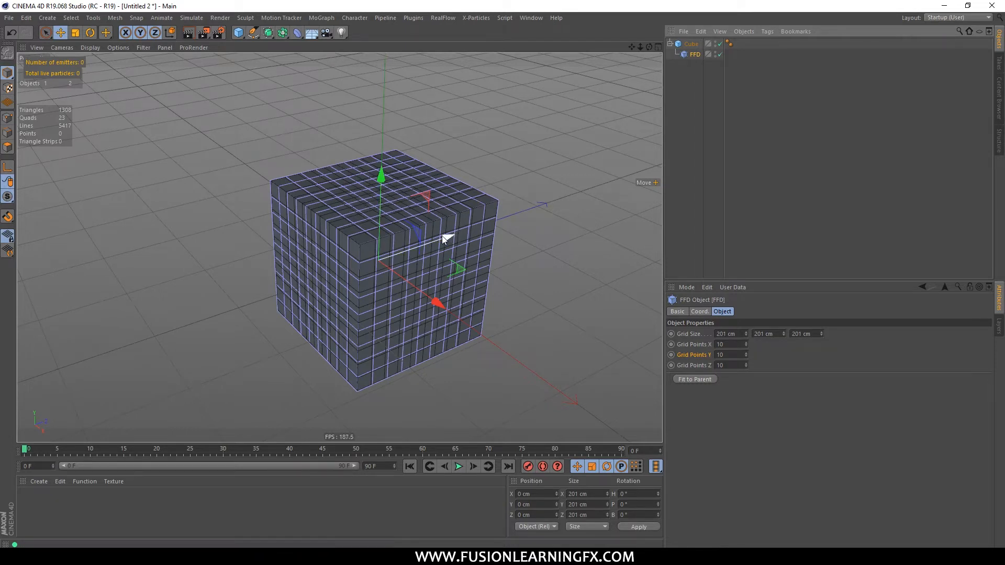
{"action": "left_click", "coordinate": [8, 118]}
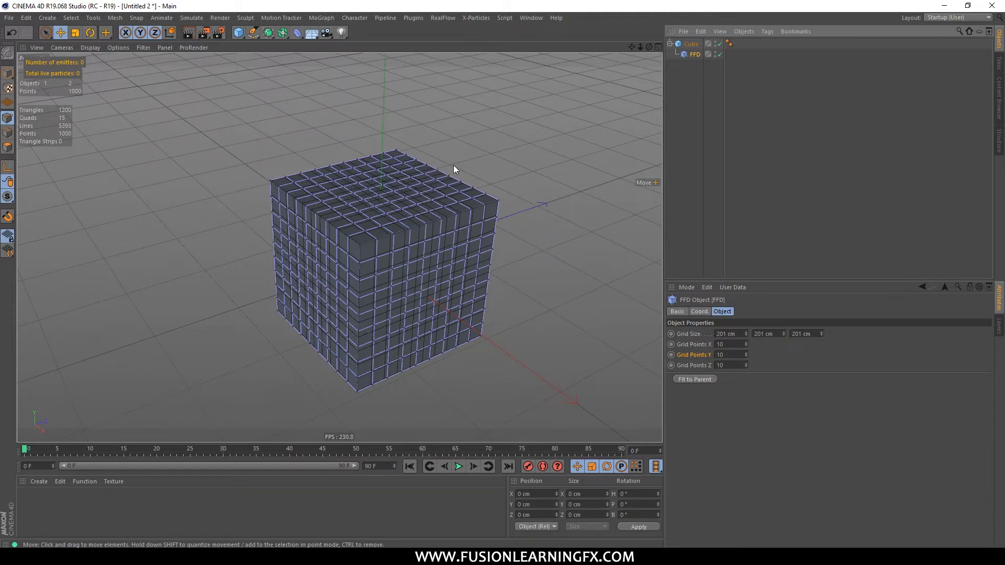
{"action": "left_click_drag", "start_coordinate": [454, 160], "coordinate": [473, 148], "text": "alt"}
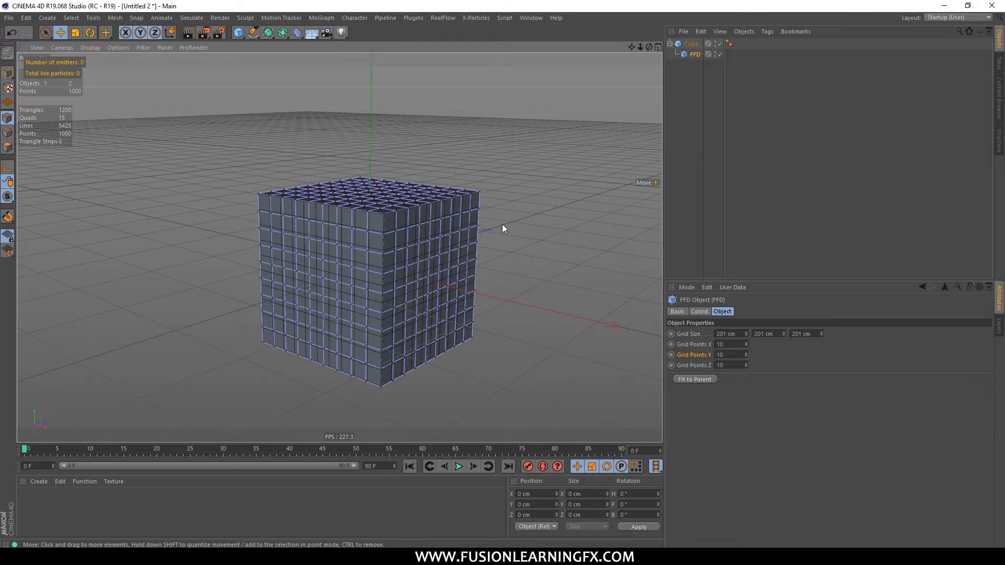
{"action": "left_click_drag", "start_coordinate": [427, 207], "coordinate": [459, 250], "text": "alt"}
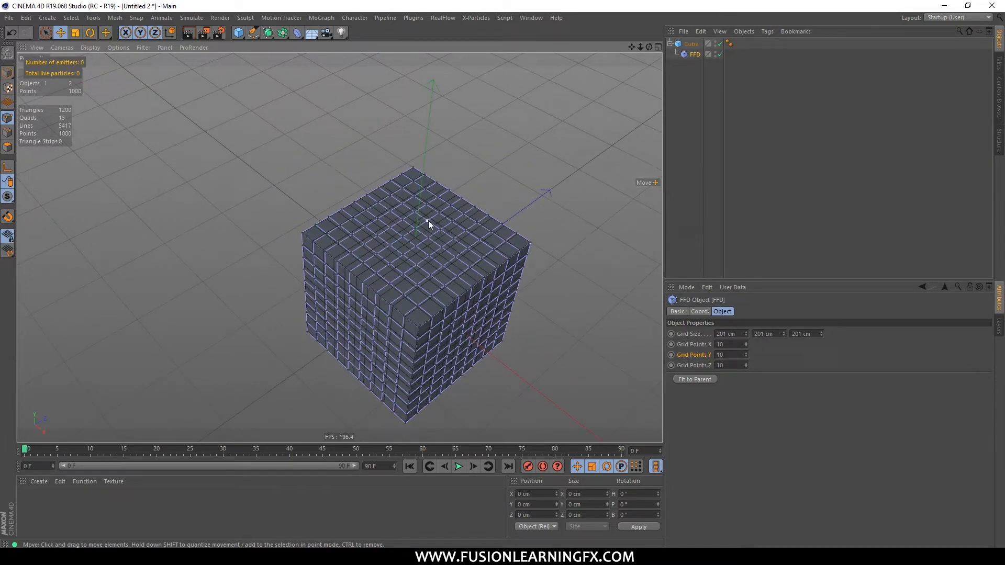
In the top view, move the FFD cage's upper corner point at +X, +Z diagonally outward to about X 300 cm, Z 304 cm
{"action": "middle_click", "coordinate": [410, 267]}
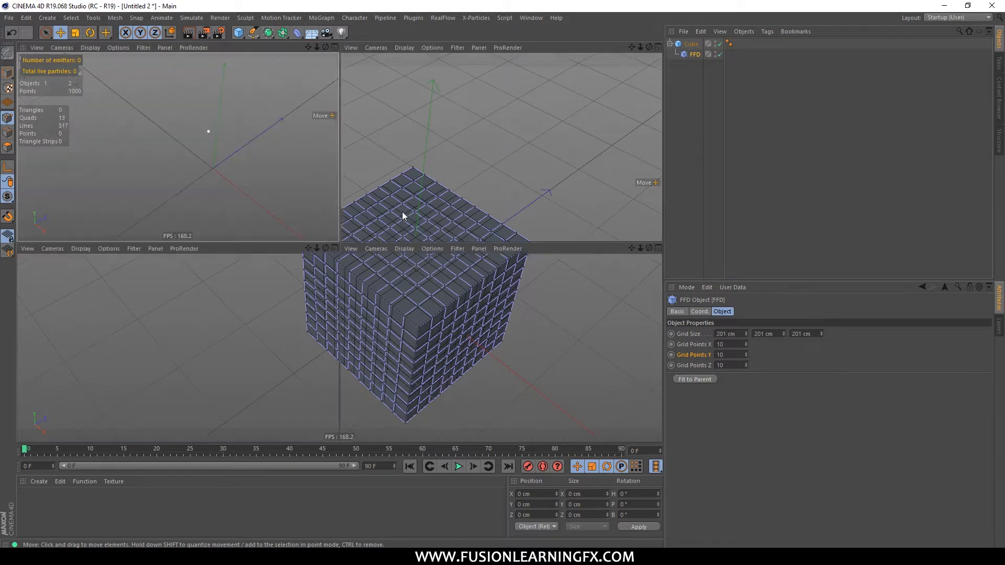
{"action": "middle_click", "coordinate": [457, 197]}
{"action": "middle_click_drag", "start_coordinate": [403, 208], "coordinate": [456, 204], "text": "alt"}
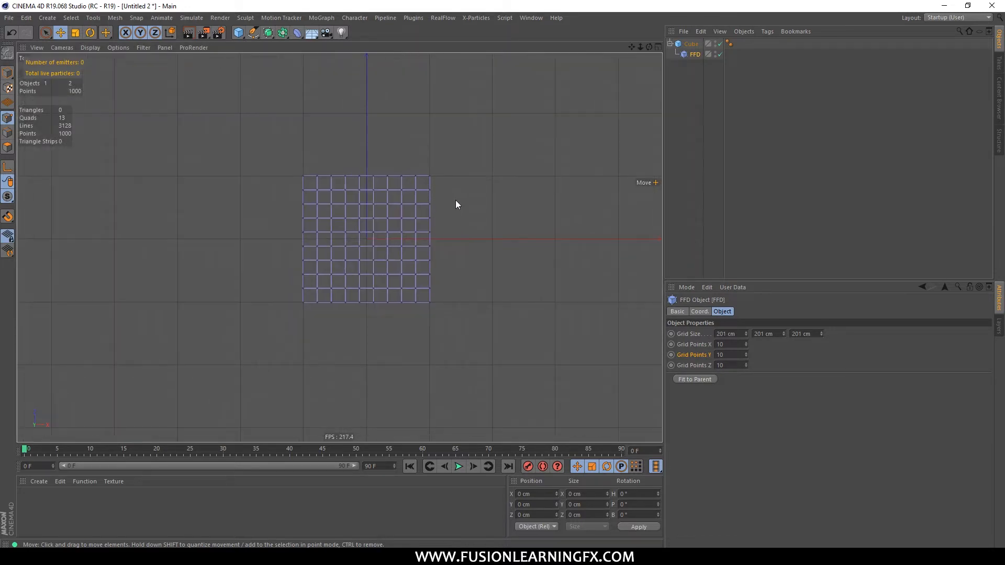
{"action": "left_click", "coordinate": [431, 176]}
{"action": "middle_click_drag", "start_coordinate": [454, 151], "coordinate": [424, 220], "text": "alt"}
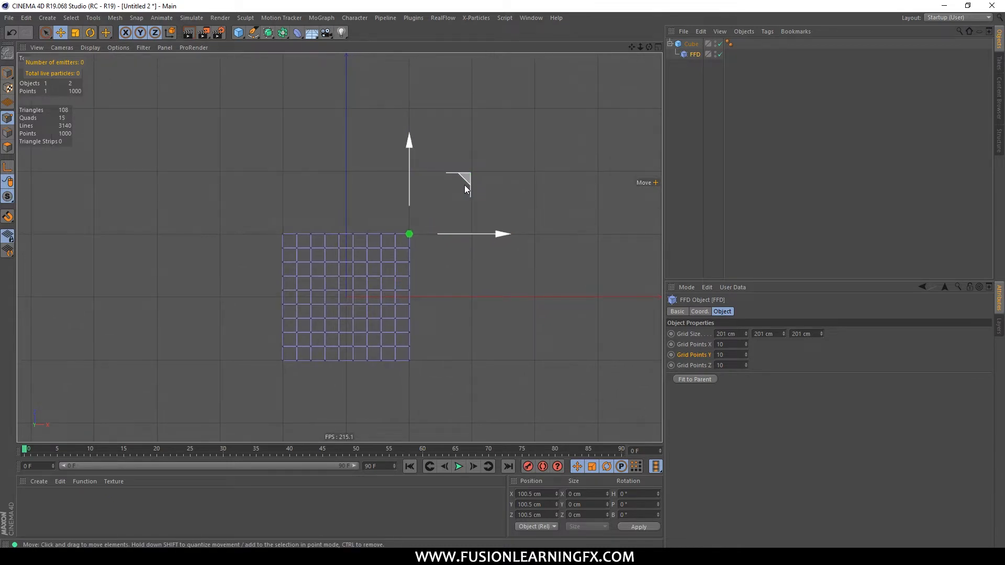
{"action": "left_click_drag", "start_coordinate": [469, 177], "coordinate": [579, 60]}
Examine the stretched cube corner from several angles in the perspective view and compare it with the top view
{"action": "middle_click", "coordinate": [412, 186]}
{"action": "middle_click", "coordinate": [319, 155]}
{"action": "left_click_drag", "start_coordinate": [319, 155], "coordinate": [408, 114], "text": "alt"}
{"action": "middle_click", "coordinate": [414, 93]}
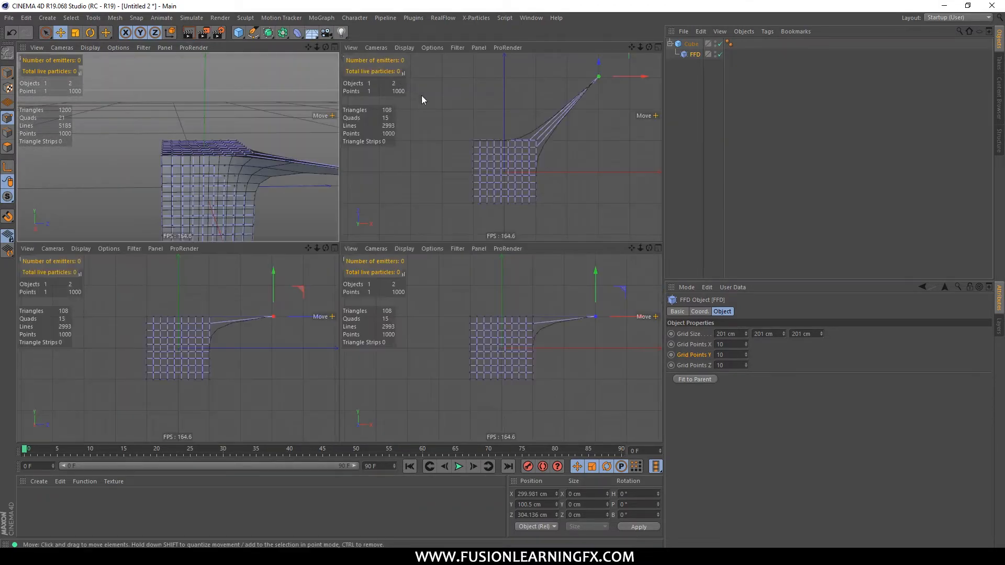
{"action": "middle_click", "coordinate": [487, 99]}
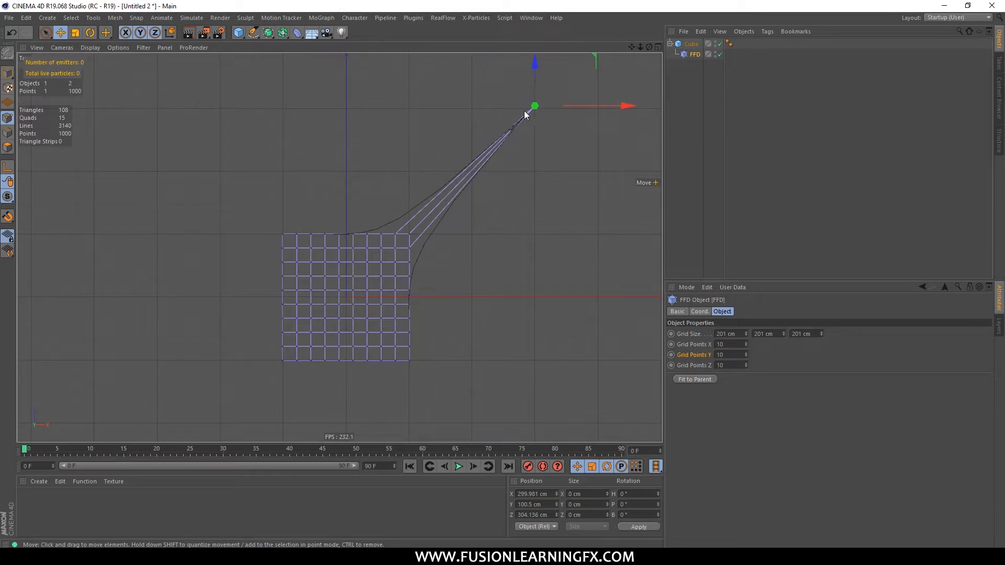
{"action": "middle_click", "coordinate": [401, 180]}
{"action": "middle_click", "coordinate": [322, 167]}
{"action": "left_click_drag", "start_coordinate": [376, 145], "coordinate": [501, 200], "text": "alt"}
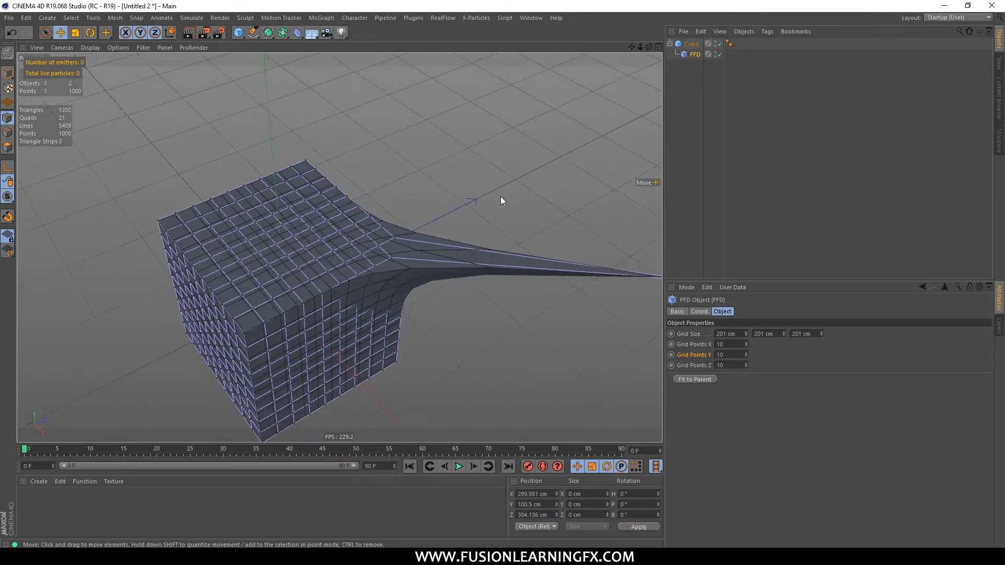
Move the cage's upper corner point at -X, +Z diagonally outward to about X -349 cm, Z 350 cm
{"action": "middle_click", "coordinate": [416, 229]}
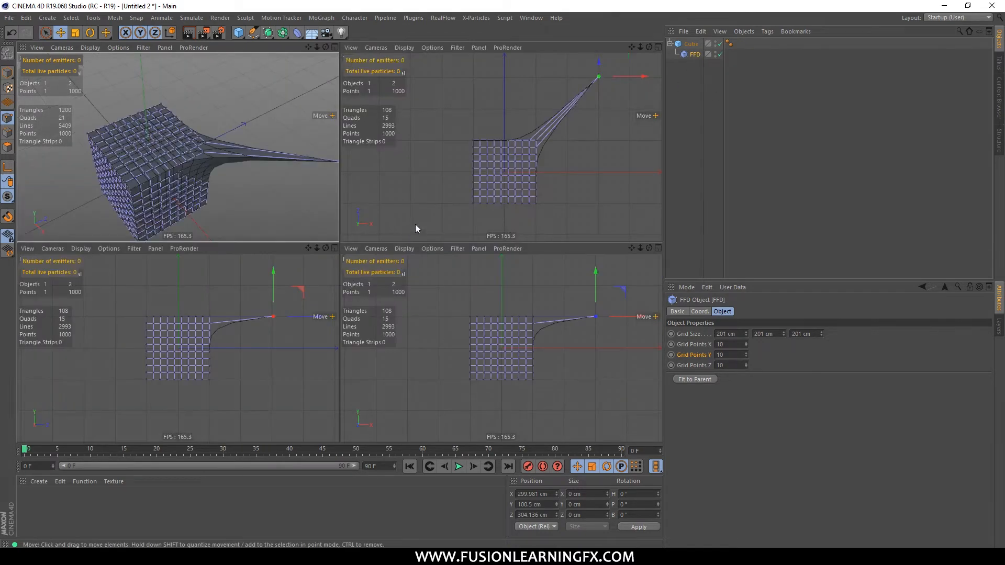
{"action": "middle_click", "coordinate": [415, 229]}
{"action": "left_click", "coordinate": [284, 234]}
{"action": "middle_click_drag", "start_coordinate": [312, 203], "coordinate": [431, 239], "text": "alt"}
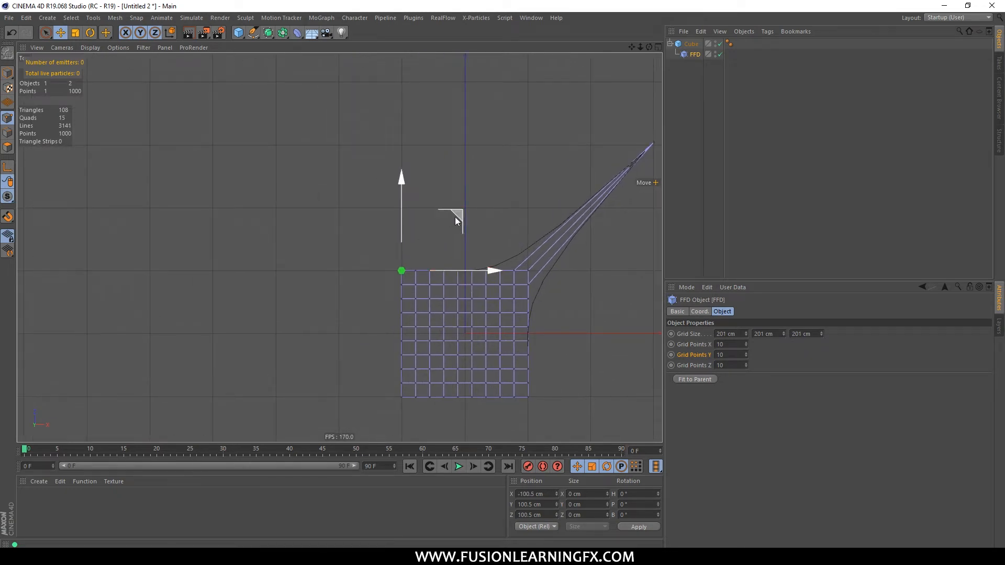
{"action": "left_click_drag", "start_coordinate": [457, 215], "coordinate": [301, 62]}
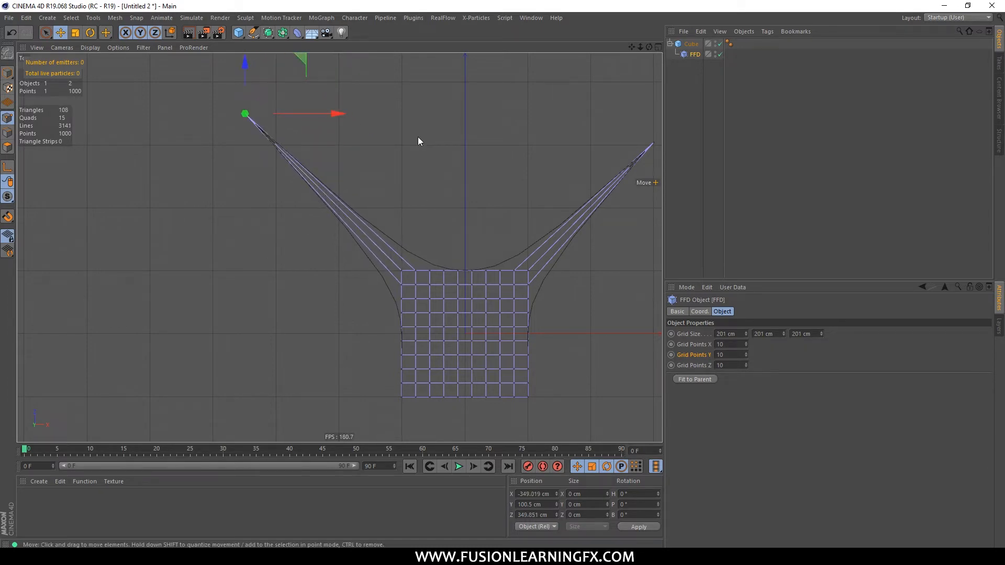
Inspect the two stretched corners in the perspective view and the orthographic views
{"action": "middle_click", "coordinate": [417, 137]}
{"action": "middle_click", "coordinate": [298, 131]}
{"action": "mouse_move", "coordinate": [384, 140]}
{"action": "left_mouse_down", "text": "alt"}
{"action": "mouse_move", "coordinate": [345, 121]}
{"action": "mouse_move", "coordinate": [399, 106]}
{"action": "mouse_move", "coordinate": [398, 145]}
{"action": "left_mouse_up", "text": "alt"}
{"action": "middle_click", "coordinate": [399, 150]}
{"action": "middle_click", "coordinate": [439, 270]}
{"action": "middle_click", "coordinate": [440, 278]}
{"action": "middle_click", "coordinate": [290, 316]}
{"action": "middle_click", "coordinate": [340, 291]}
Frame everything in the top view and pull the cage's upper corner point at +X, -Z diagonally outward
{"action": "middle_click", "coordinate": [431, 155]}
{"action": "scroll", "coordinate": [507, 195], "scroll_direction": "up", "scroll_amount": 5}
{"action": "left_click", "coordinate": [60, 48]}
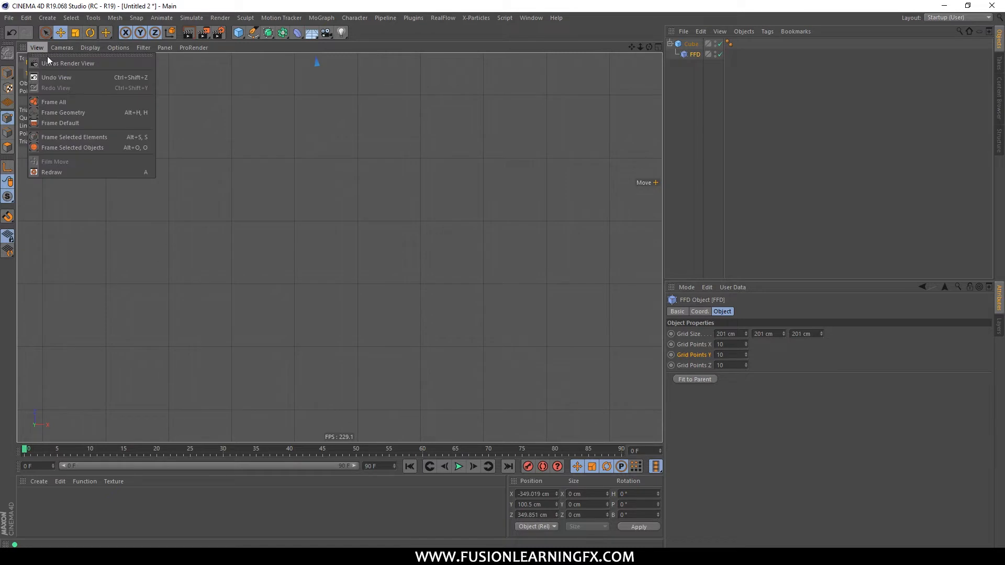
{"action": "left_click", "coordinate": [66, 101]}
{"action": "middle_click_drag", "start_coordinate": [446, 306], "coordinate": [454, 187], "text": "alt"}
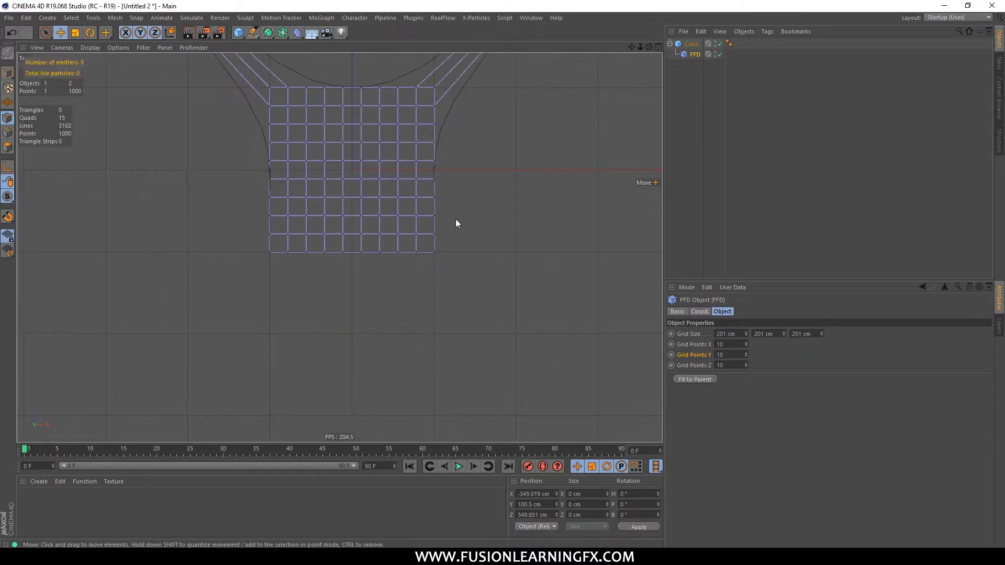
{"action": "left_click", "coordinate": [435, 252]}
{"action": "scroll", "coordinate": [450, 266], "scroll_direction": "down", "scroll_amount": 4}
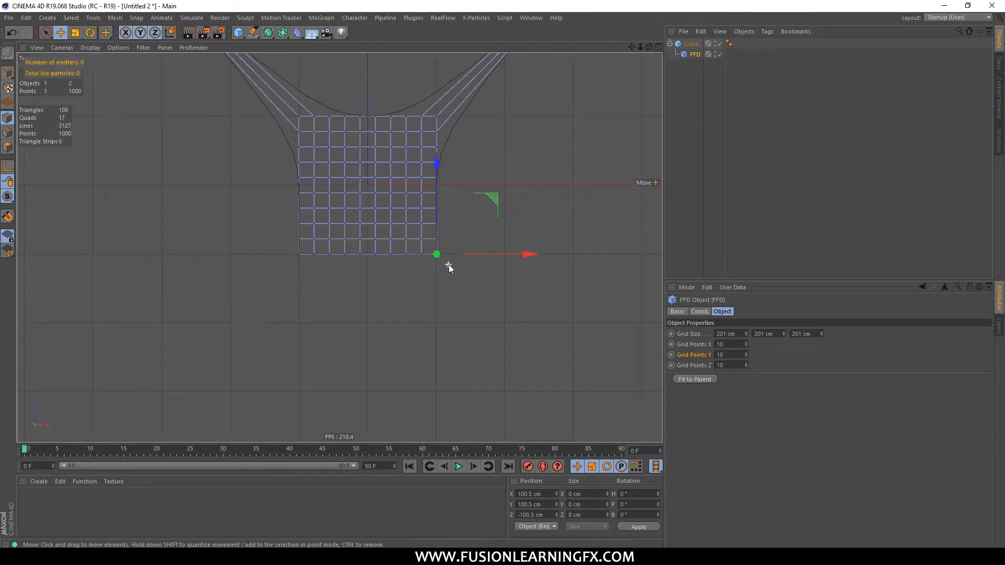
{"action": "middle_click_drag", "start_coordinate": [496, 238], "coordinate": [478, 164], "text": "alt"}
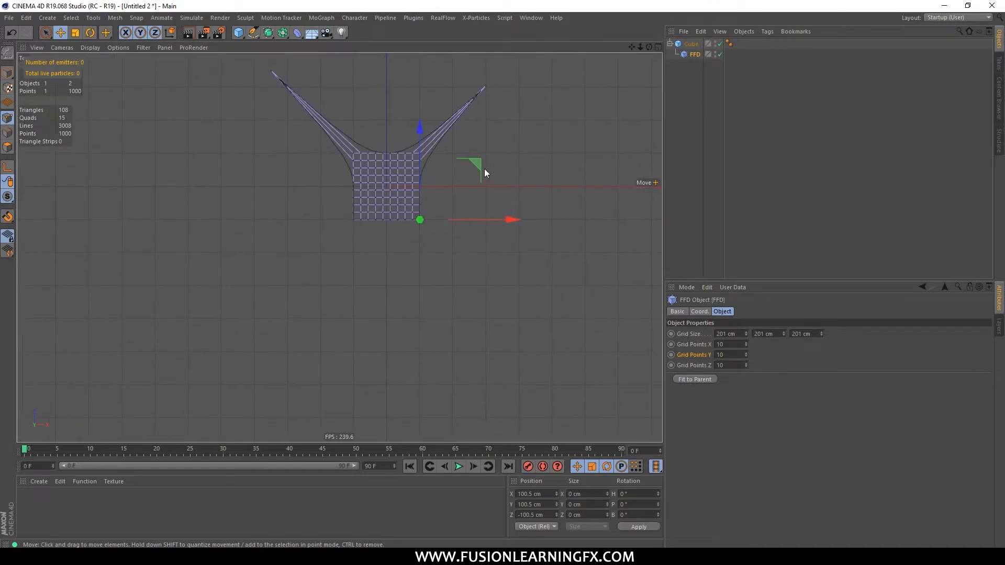
{"action": "left_click_drag", "start_coordinate": [475, 162], "coordinate": [541, 224]}
Pull the remaining upper corner point at -X, -Z diagonally outward and clear the selection
{"action": "left_click", "coordinate": [353, 220]}
{"action": "left_click_drag", "start_coordinate": [410, 165], "coordinate": [331, 237]}
{"action": "left_click", "coordinate": [406, 254]}
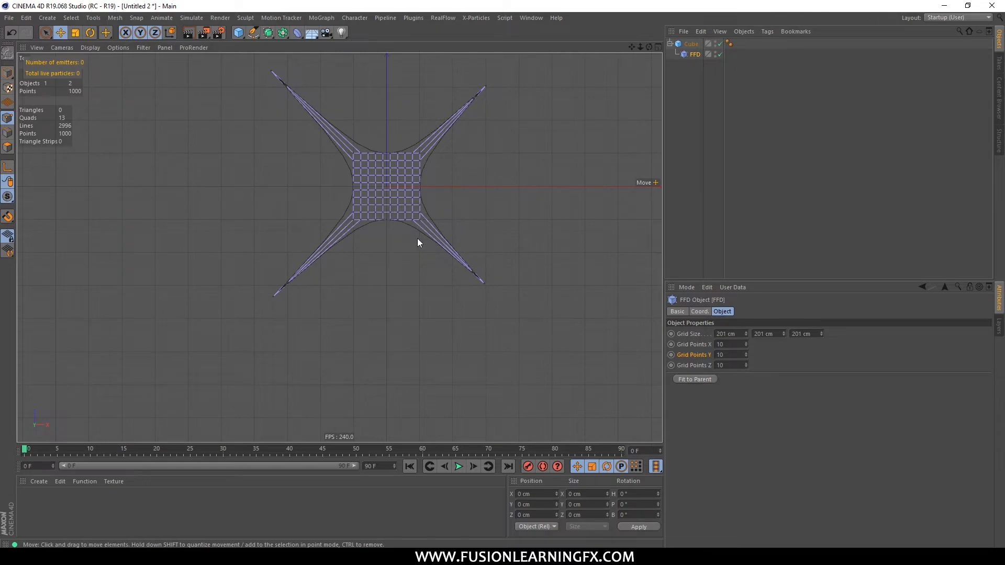
Select the four pulled-out corner points of the FFD cage together in the top view
{"action": "middle_click", "coordinate": [407, 203]}
{"action": "key", "text": "F1"}
{"action": "left_click_drag", "start_coordinate": [419, 156], "coordinate": [471, 169], "text": "alt"}
{"action": "middle_click", "coordinate": [471, 169]}
{"action": "middle_click", "coordinate": [434, 136]}
{"action": "middle_click_drag", "start_coordinate": [455, 162], "coordinate": [455, 211], "text": "alt"}
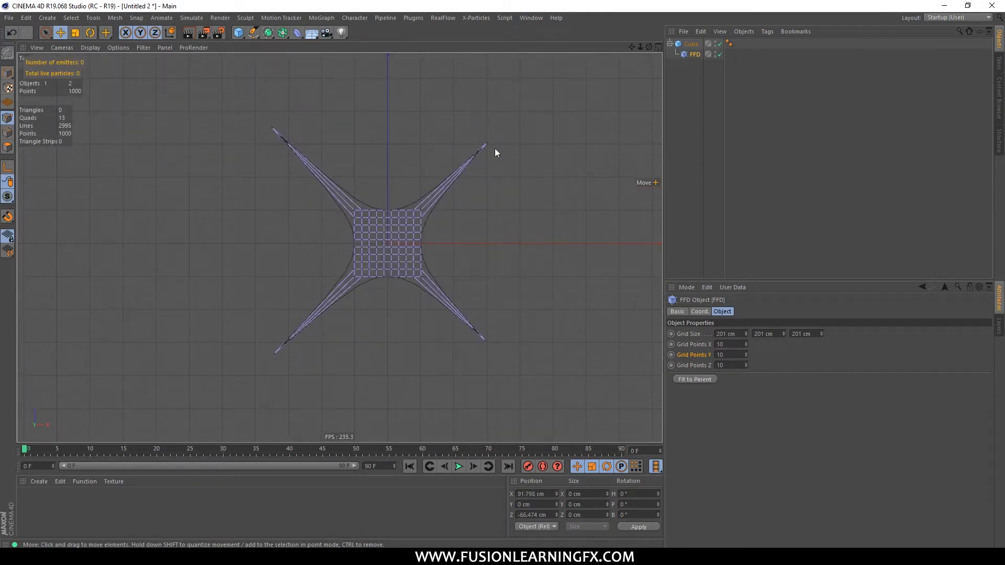
{"action": "left_click", "coordinate": [486, 144]}
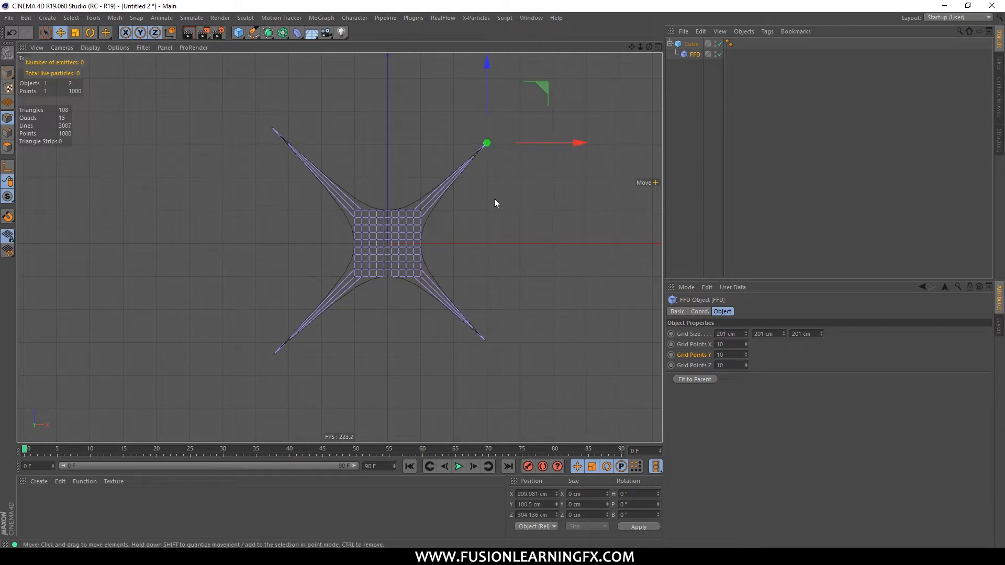
{"action": "left_click", "coordinate": [484, 341], "text": "shift"}
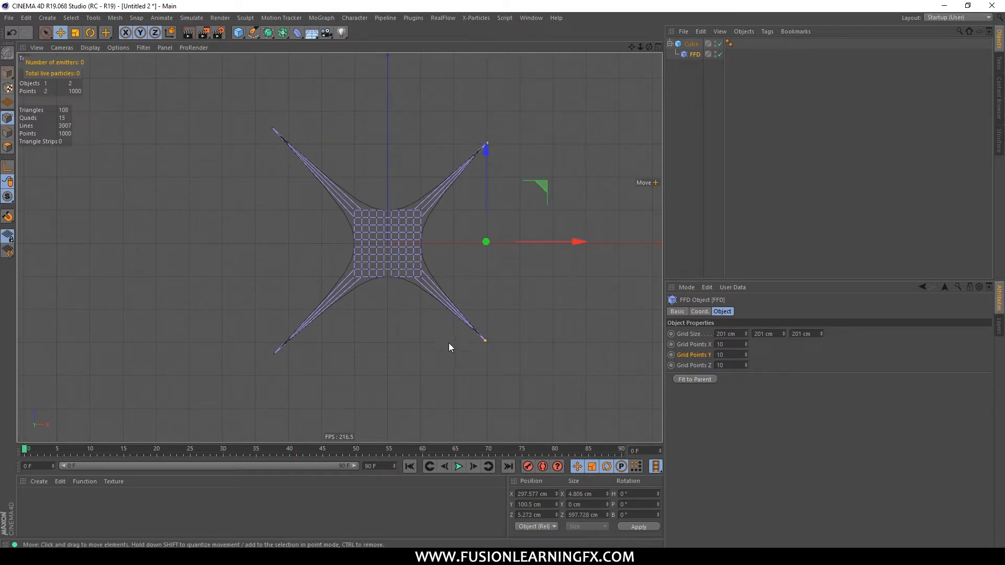
{"action": "left_click", "coordinate": [274, 128], "text": "shift"}
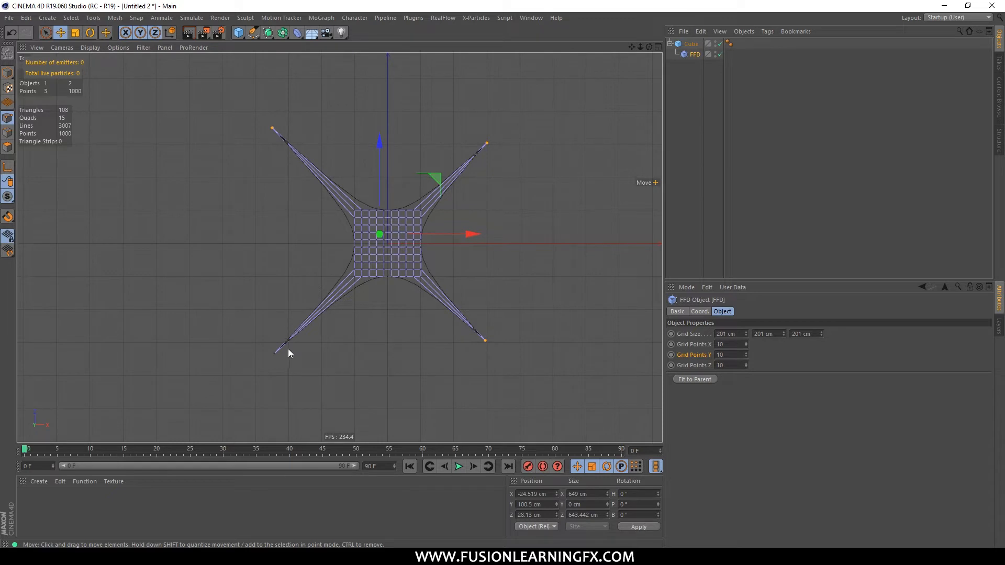
{"action": "left_click", "coordinate": [275, 353], "text": "shift"}
Raise the four selected corner points along the Y axis to about 400 cm in the side view
{"action": "middle_click", "coordinate": [266, 271]}
{"action": "middle_click", "coordinate": [252, 268]}
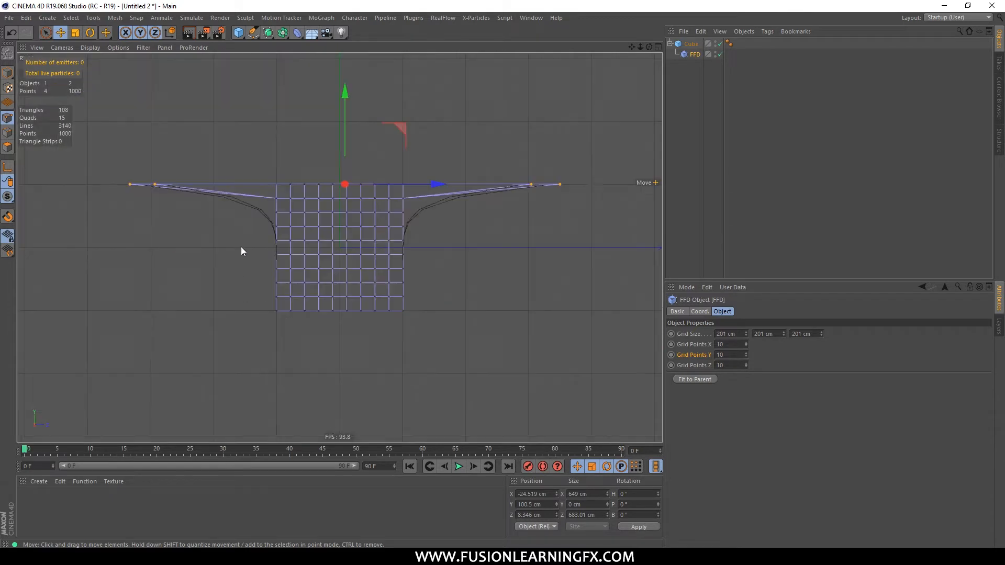
{"action": "left_click_drag", "start_coordinate": [344, 202], "coordinate": [370, 18]}
{"action": "middle_click_drag", "start_coordinate": [358, 85], "coordinate": [359, 152], "text": "alt"}
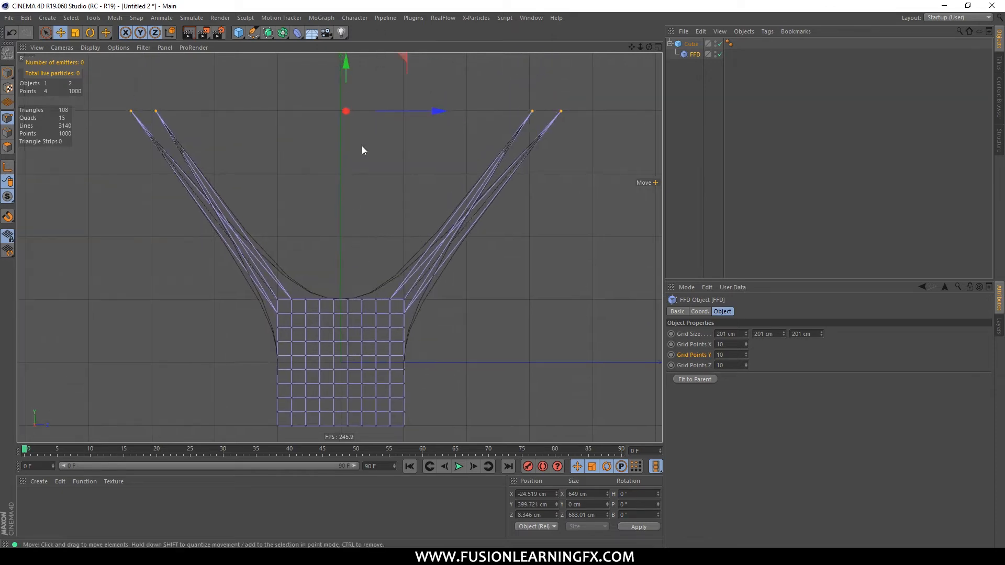
{"action": "middle_click", "coordinate": [265, 193]}
{"action": "middle_click", "coordinate": [265, 192]}
{"action": "left_click_drag", "start_coordinate": [343, 164], "coordinate": [398, 283], "text": "alt"}
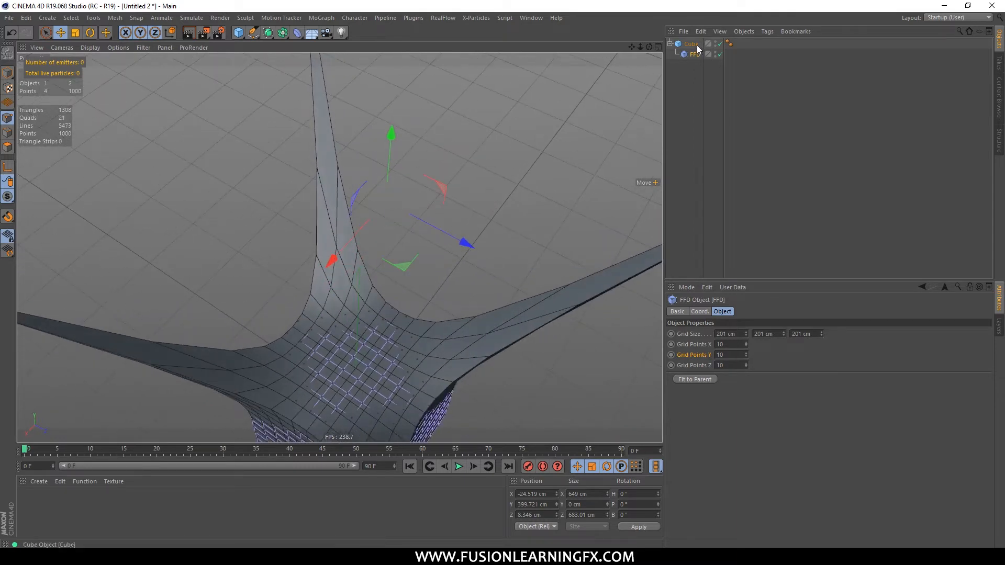
Enable the fillet on the cube object and set its fillet radius to 5 cm
{"action": "left_click", "coordinate": [691, 44]}
{"action": "left_click", "coordinate": [730, 378]}
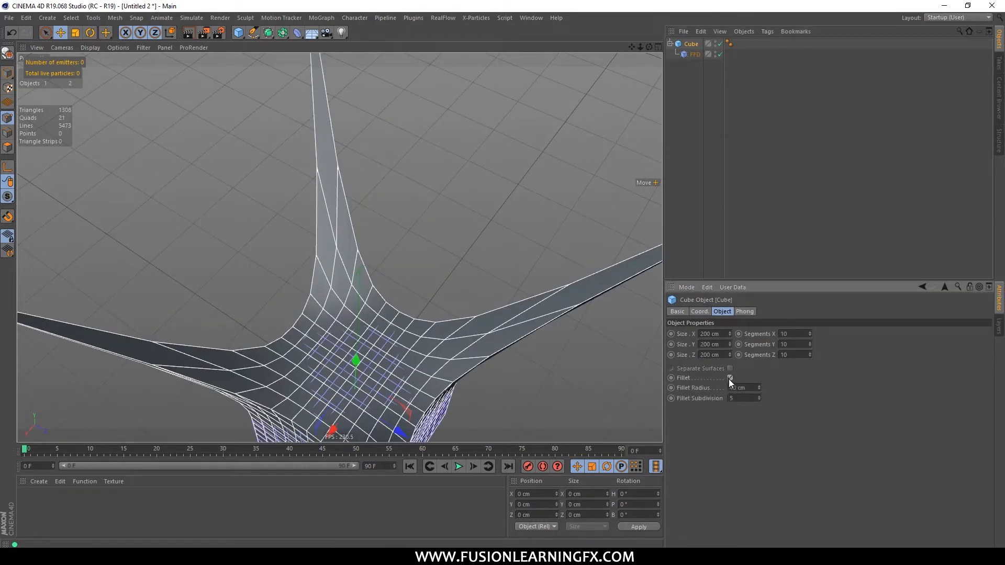
{"action": "left_click_drag", "start_coordinate": [486, 312], "coordinate": [576, 325], "text": "alt"}
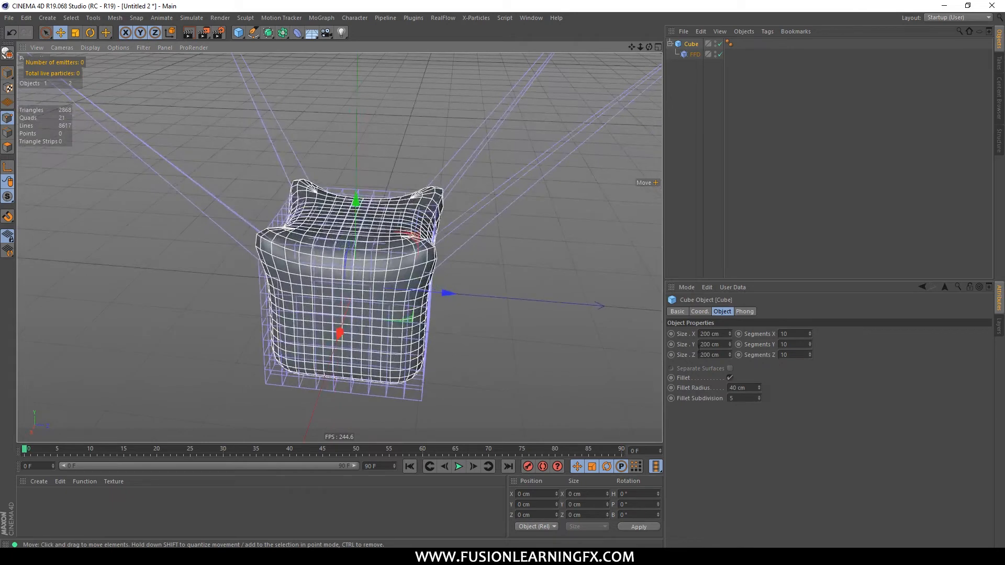
{"action": "double_click", "coordinate": [743, 388]}
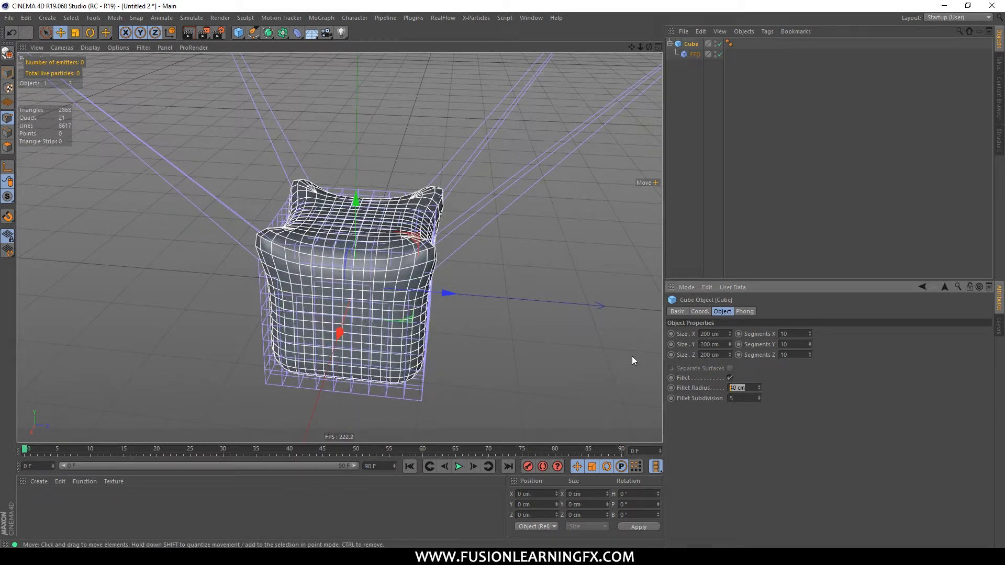
{"action": "type", "text": "5"}
{"action": "key", "text": "Return"}
{"action": "left_click_drag", "start_coordinate": [501, 228], "coordinate": [530, 260], "text": "alt"}
With the FFD selected in the top view, activate Live Selection and set its radius to 50
{"action": "middle_click", "coordinate": [528, 257]}
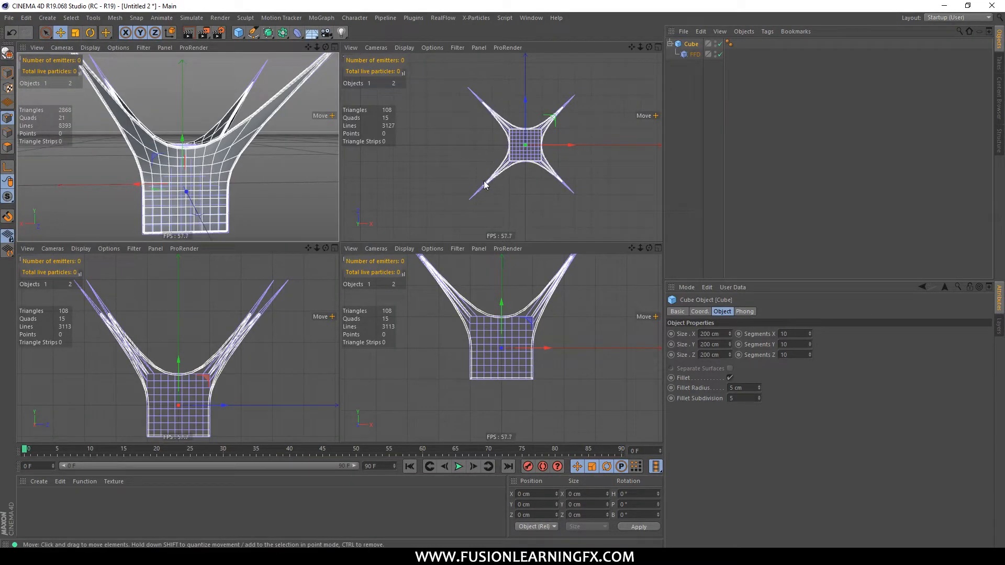
{"action": "middle_click", "coordinate": [462, 185]}
{"action": "middle_click_drag", "start_coordinate": [454, 212], "coordinate": [569, 199], "text": "alt"}
{"action": "scroll", "coordinate": [476, 199], "scroll_direction": "up", "scroll_amount": 5}
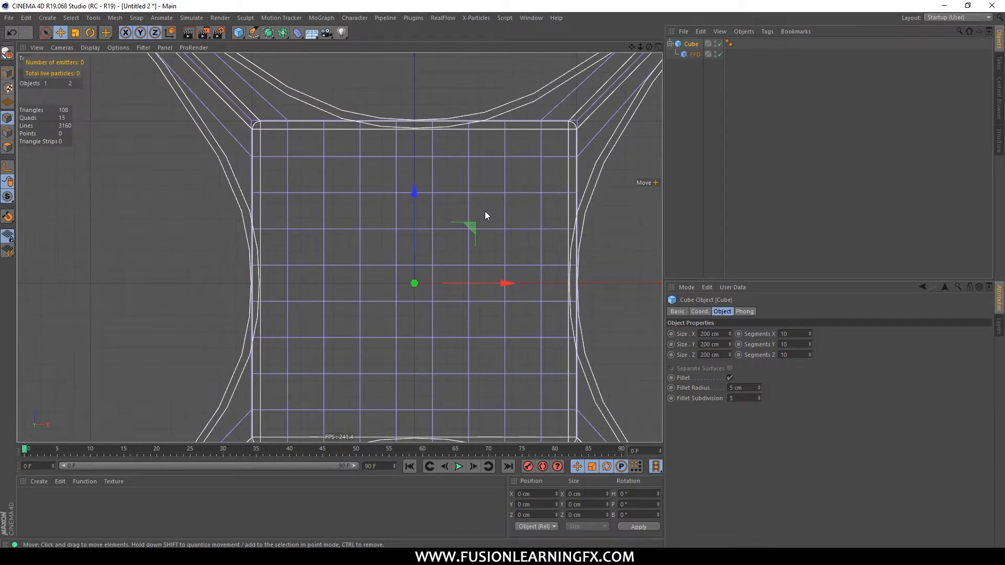
{"action": "scroll", "coordinate": [481, 214], "scroll_direction": "down", "scroll_amount": 3}
{"action": "middle_click_drag", "start_coordinate": [481, 215], "coordinate": [456, 290], "text": "alt"}
{"action": "mouse_move", "coordinate": [538, 181]}
{"action": "middle_mouse_down", "text": "alt"}
{"action": "mouse_move", "coordinate": [464, 187]}
{"action": "mouse_move", "coordinate": [519, 178]}
{"action": "middle_mouse_up", "text": "alt"}
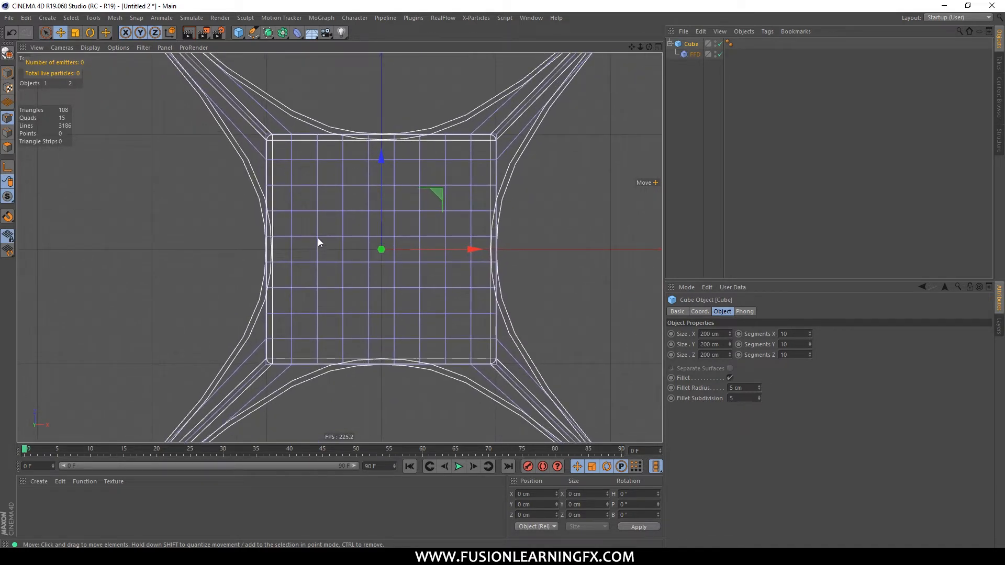
{"action": "left_click_drag", "start_coordinate": [52, 36], "coordinate": [102, 49]}
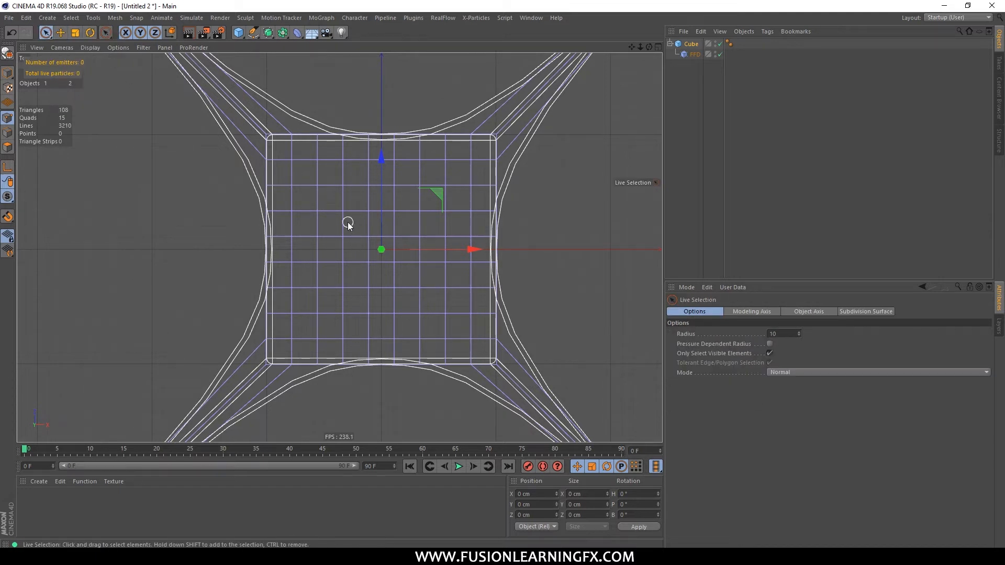
{"action": "left_click", "coordinate": [696, 55]}
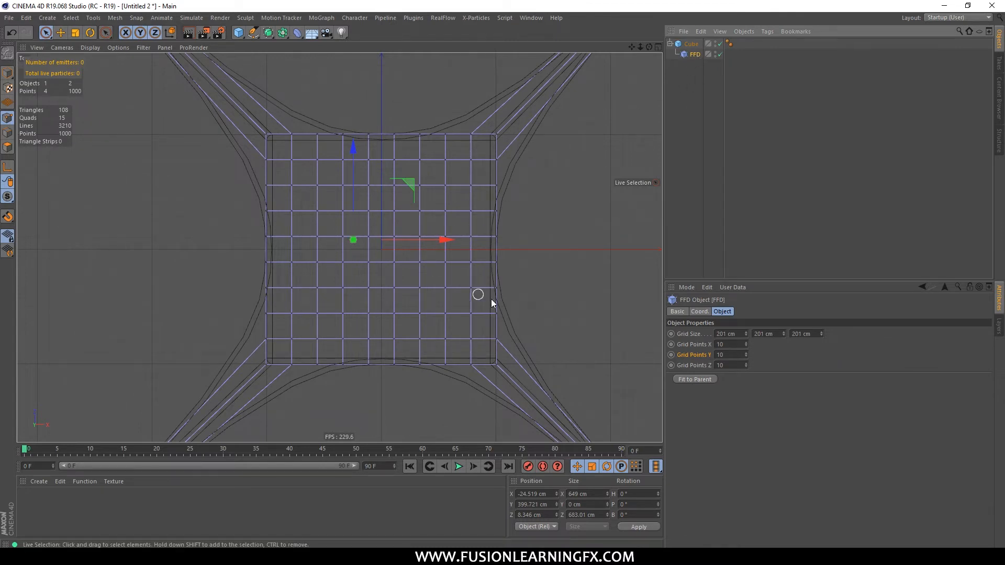
{"action": "left_click", "coordinate": [46, 32]}
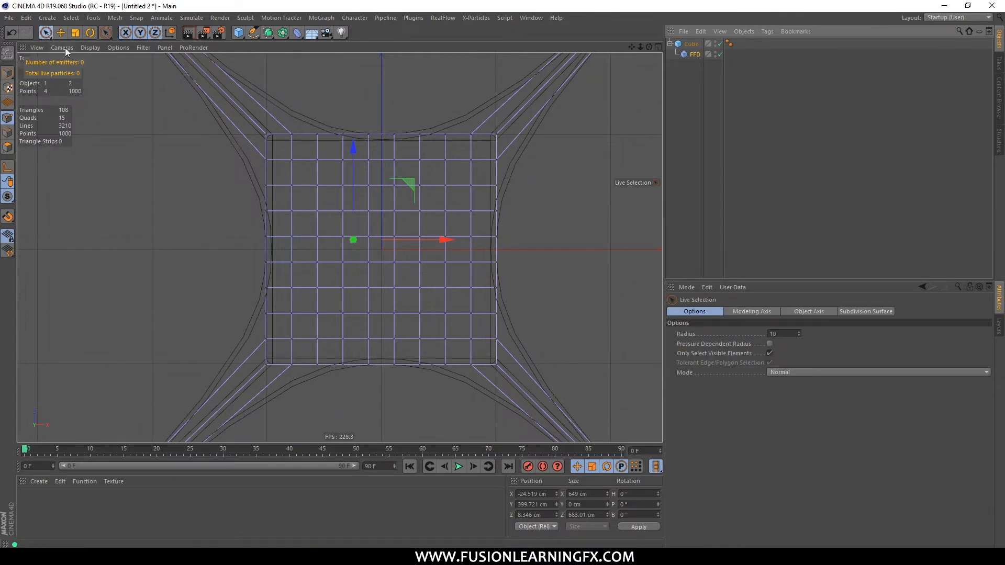
{"action": "left_click_drag", "start_coordinate": [787, 332], "coordinate": [614, 282]}
{"action": "type", "text": "50"}
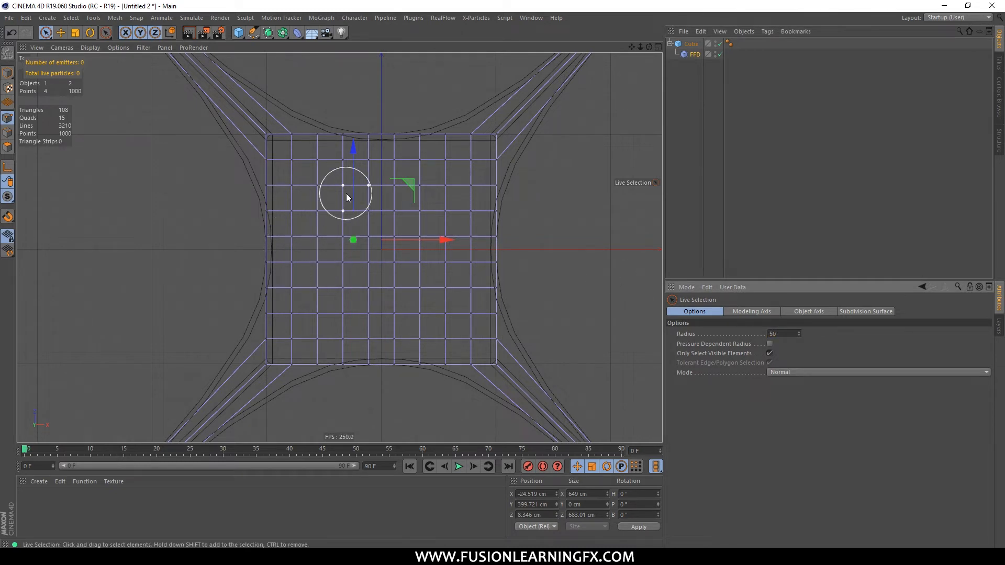
Undo the first brush selection, reduce the Live Selection radius to 43 and select the central points of the cage's top face
{"action": "mouse_move", "coordinate": [348, 194]}
{"action": "left_mouse_down"}
{"action": "mouse_move", "coordinate": [347, 247]}
{"action": "mouse_move", "coordinate": [417, 224]}
{"action": "mouse_move", "coordinate": [396, 220]}
{"action": "mouse_move", "coordinate": [358, 243]}
{"action": "left_mouse_up"}
{"action": "key", "text": "ctrl+z"}
{"action": "middle_click_drag", "start_coordinate": [358, 240], "coordinate": [325, 224]}
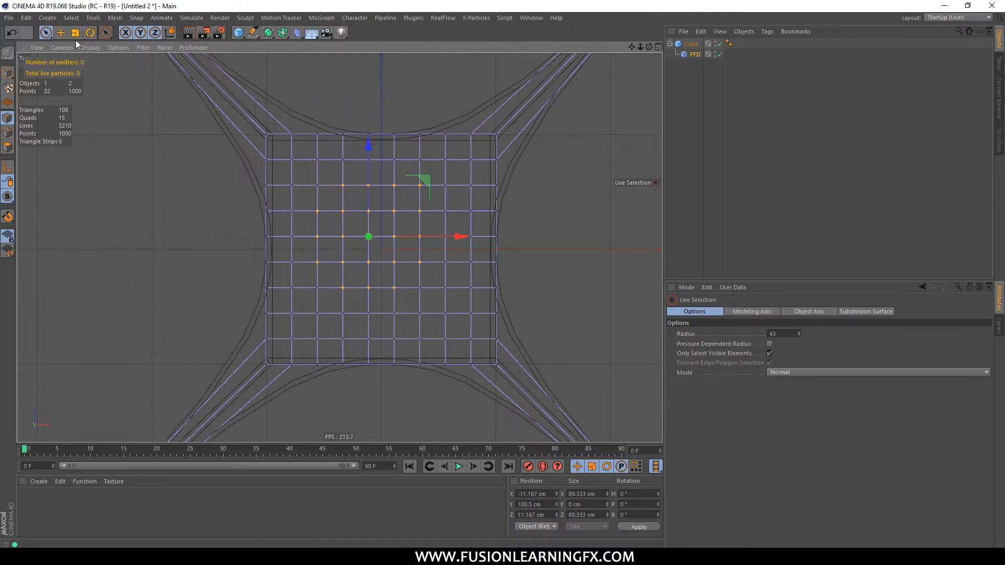
Lower the selected central points along the Y axis to about 58 cm with the Move tool, and deselect them
{"action": "left_click", "coordinate": [60, 32]}
{"action": "middle_click", "coordinate": [165, 125]}
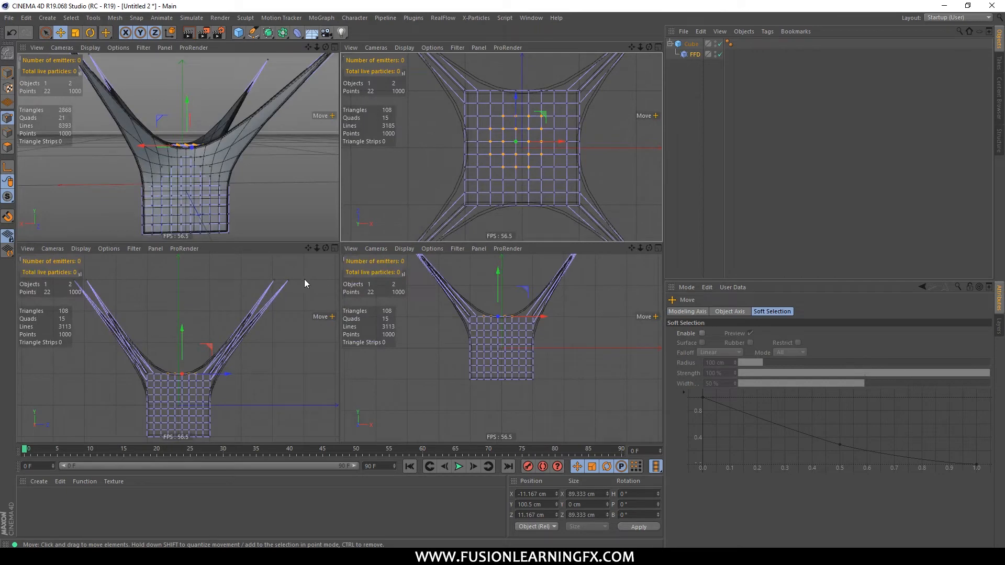
{"action": "middle_click", "coordinate": [327, 276]}
{"action": "left_click_drag", "start_coordinate": [348, 240], "coordinate": [335, 261]}
{"action": "middle_click", "coordinate": [325, 224]}
{"action": "middle_click", "coordinate": [326, 228]}
{"action": "left_click_drag", "start_coordinate": [308, 164], "coordinate": [299, 259], "text": "alt"}
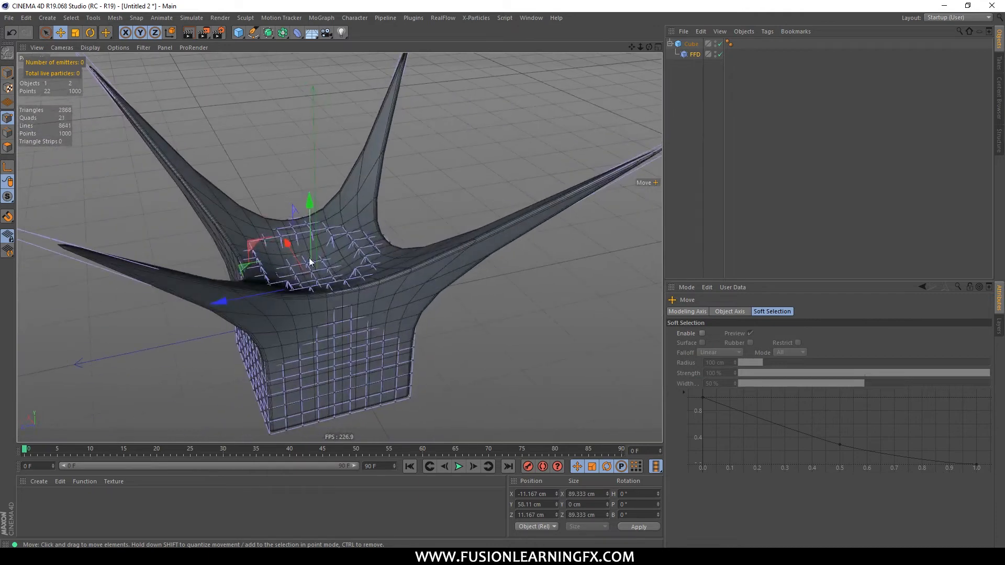
{"action": "left_click", "coordinate": [428, 206]}
{"action": "left_click_drag", "start_coordinate": [400, 222], "coordinate": [457, 219], "text": "alt"}
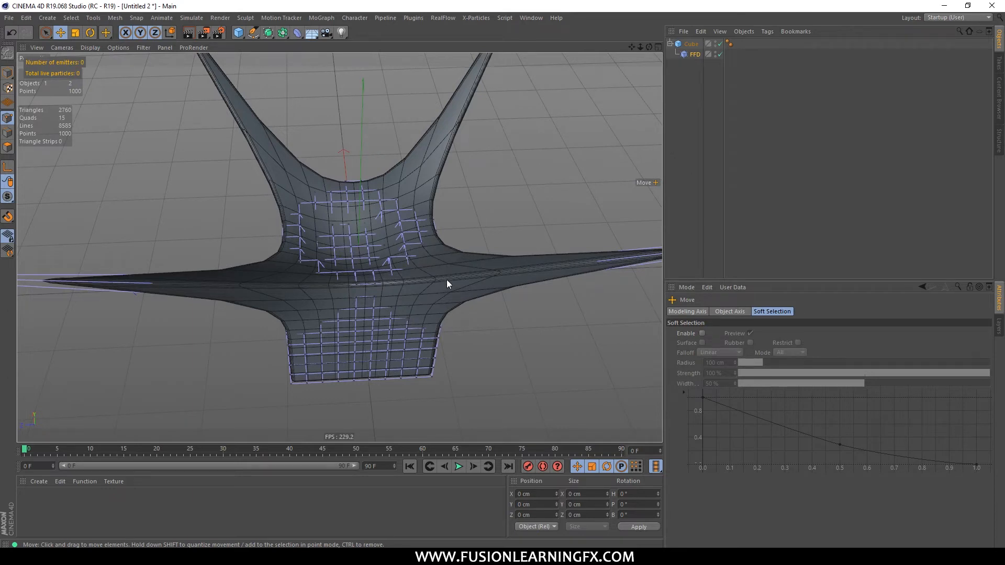
Inspect the deformed cube against its FFD cage from several angles, switching the selection between the cube and the deformer
{"action": "left_click", "coordinate": [692, 55]}
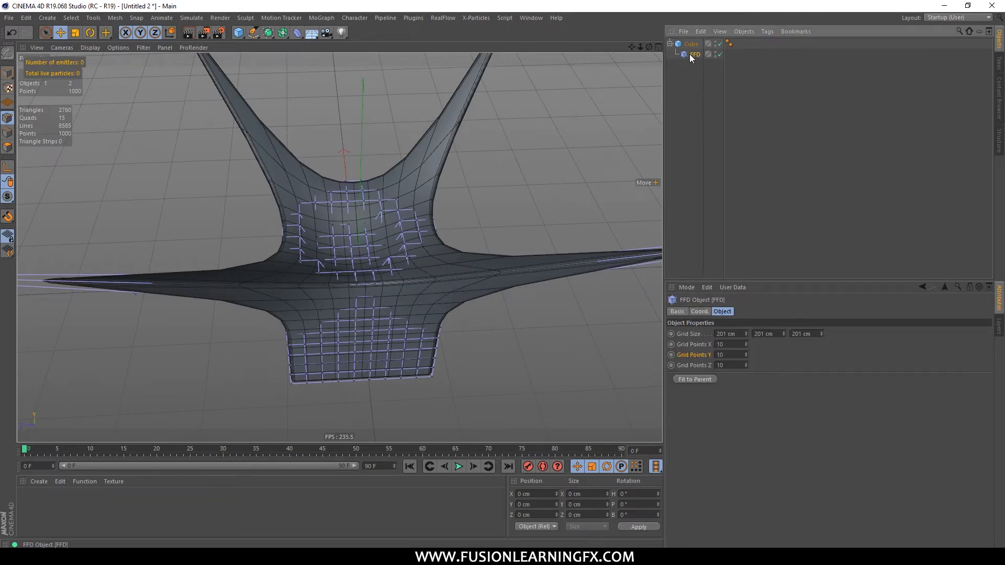
{"action": "left_click", "coordinate": [691, 44]}
{"action": "left_click", "coordinate": [693, 54]}
{"action": "left_click", "coordinate": [691, 45]}
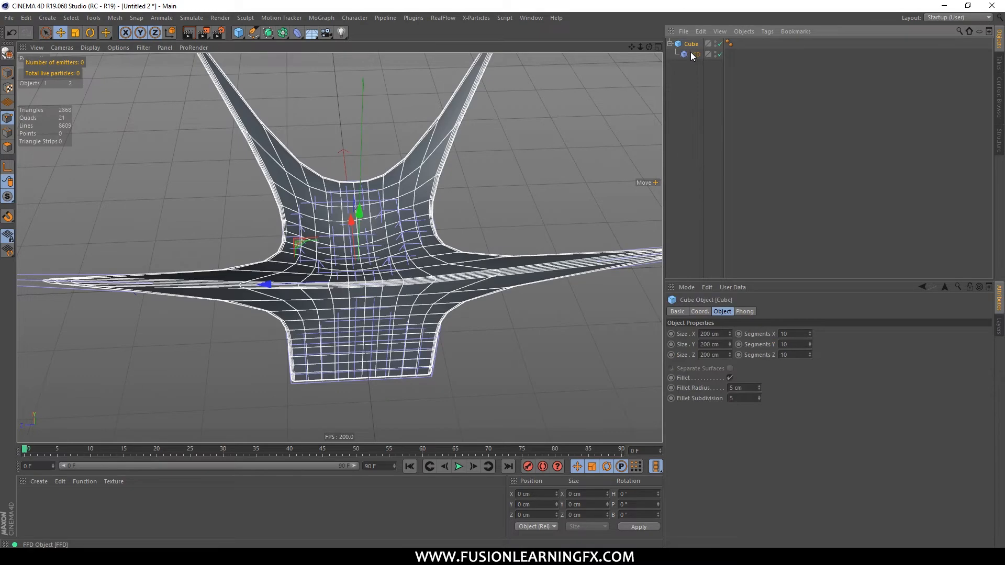
{"action": "left_click_drag", "start_coordinate": [633, 105], "coordinate": [424, 263], "text": "alt"}
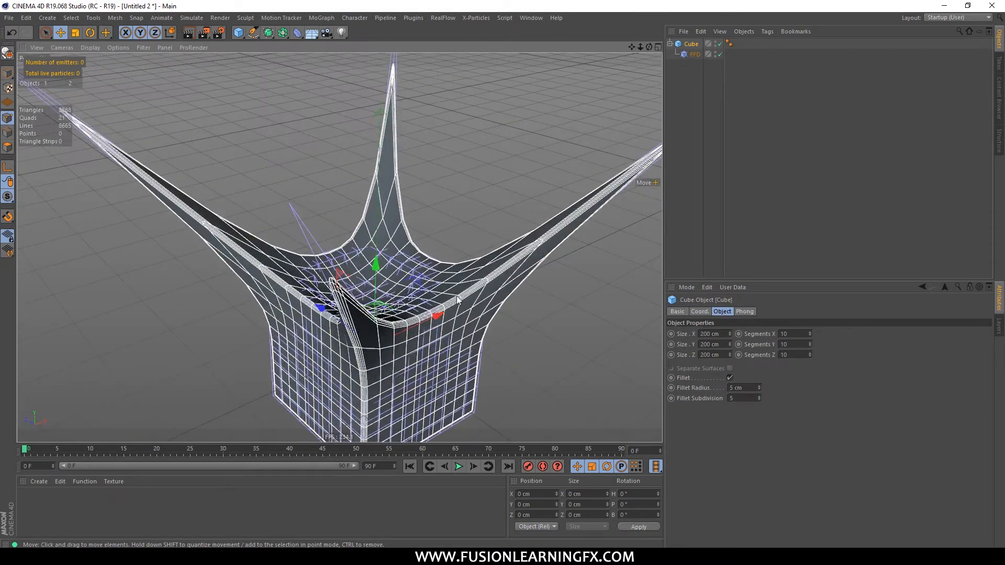
{"action": "left_click_drag", "start_coordinate": [406, 240], "coordinate": [577, 111], "text": "alt"}
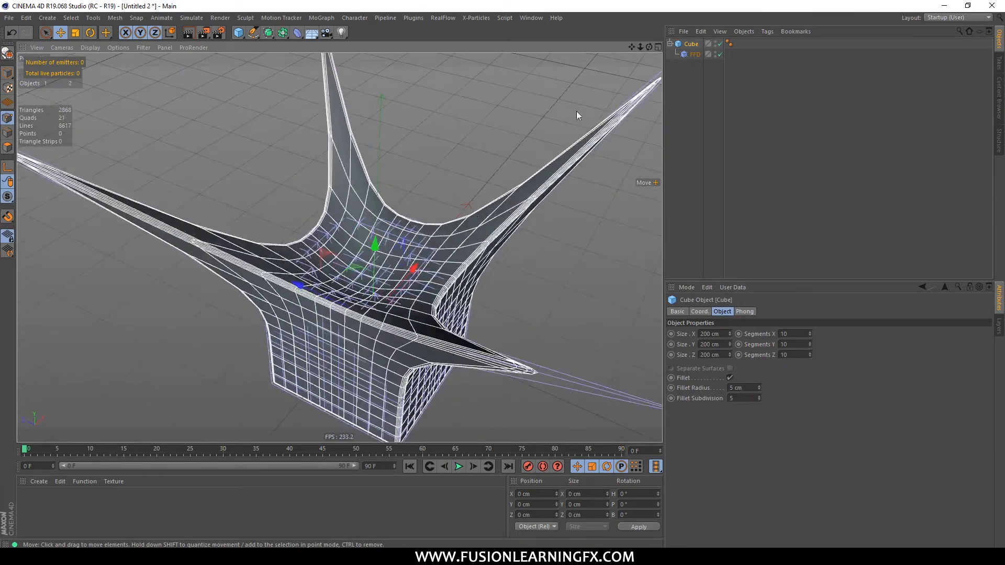
{"action": "left_click", "coordinate": [694, 55]}
{"action": "left_click_drag", "start_coordinate": [554, 172], "coordinate": [413, 148], "text": "alt"}
{"action": "left_click_drag", "start_coordinate": [422, 245], "coordinate": [529, 256], "text": "alt"}
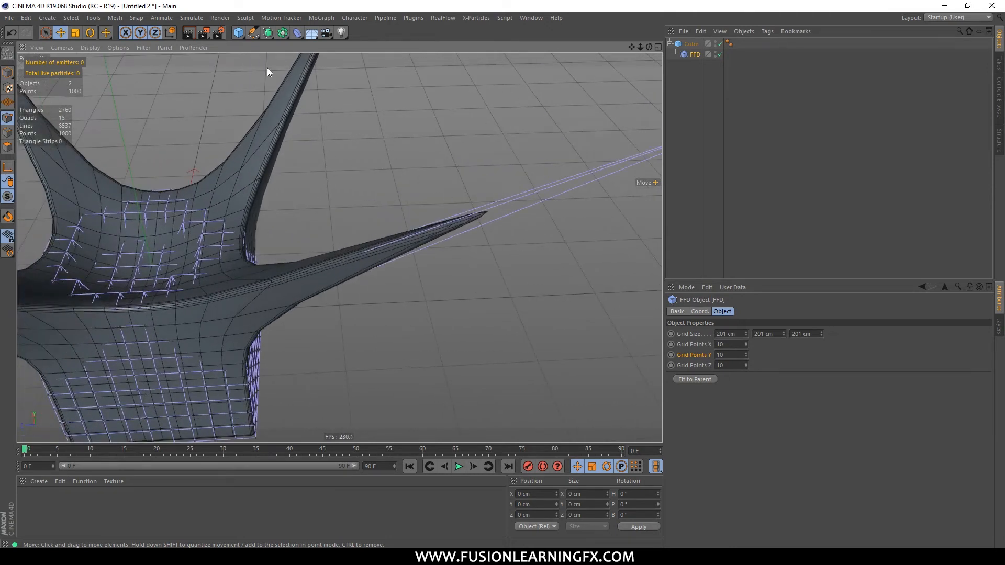
Add a second cube and, in the top view, move it about 600 cm along the X axis, clear of the deformed cube
{"action": "left_click_drag", "start_coordinate": [241, 33], "coordinate": [323, 45]}
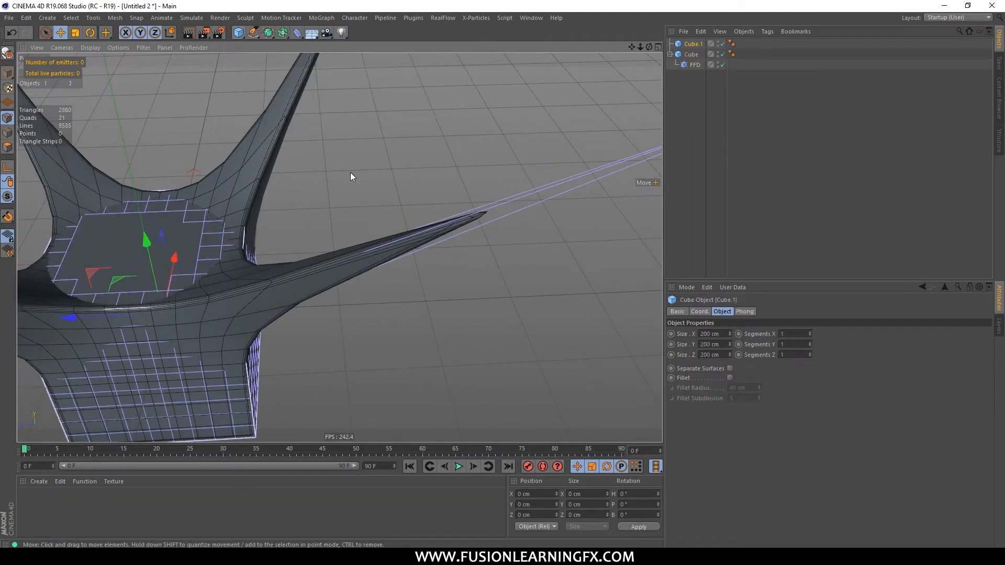
{"action": "middle_click", "coordinate": [303, 195]}
{"action": "middle_click", "coordinate": [442, 150]}
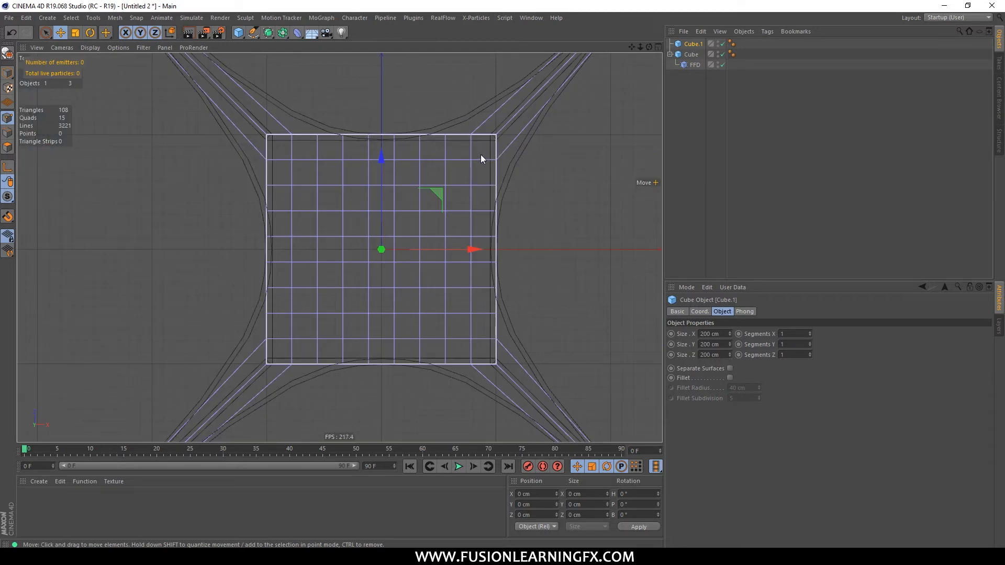
{"action": "scroll", "coordinate": [481, 155], "scroll_direction": "down", "scroll_amount": 3}
{"action": "middle_click_drag", "start_coordinate": [506, 184], "coordinate": [273, 207], "text": "alt"}
{"action": "left_click_drag", "start_coordinate": [274, 207], "coordinate": [603, 197]}
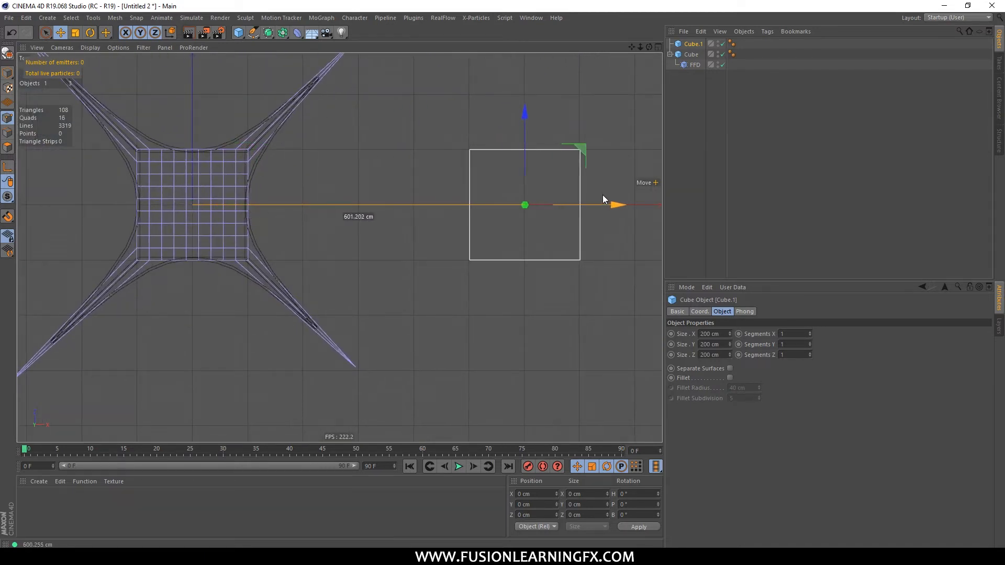
Set the second cube's segments to 20 in X, Y and Z
{"action": "middle_click", "coordinate": [532, 179]}
{"action": "middle_click", "coordinate": [321, 182]}
{"action": "left_click_drag", "start_coordinate": [322, 183], "coordinate": [465, 243], "text": "alt"}
{"action": "double_click", "coordinate": [790, 333]}
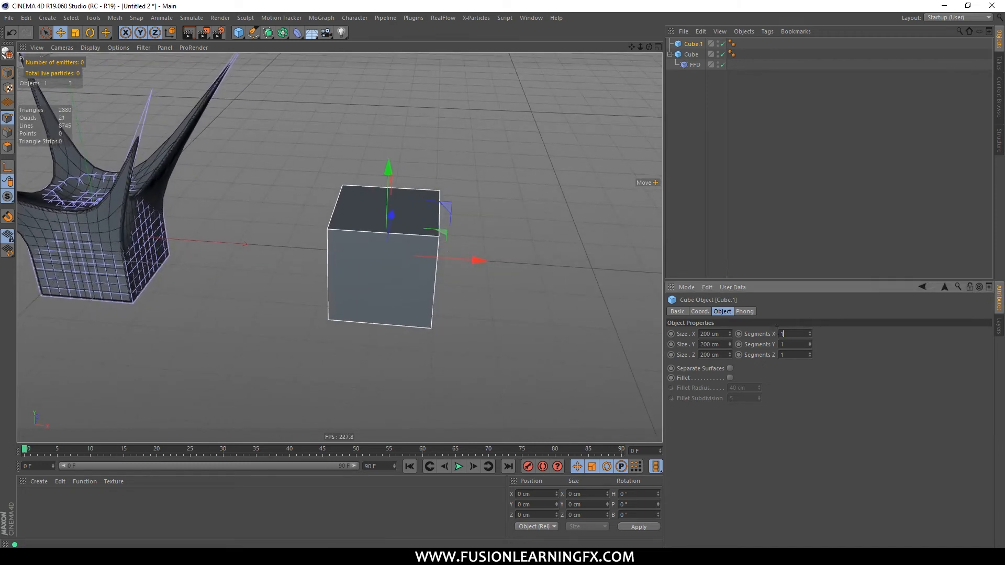
{"action": "type", "text": "20"}
{"action": "key", "text": "Return"}
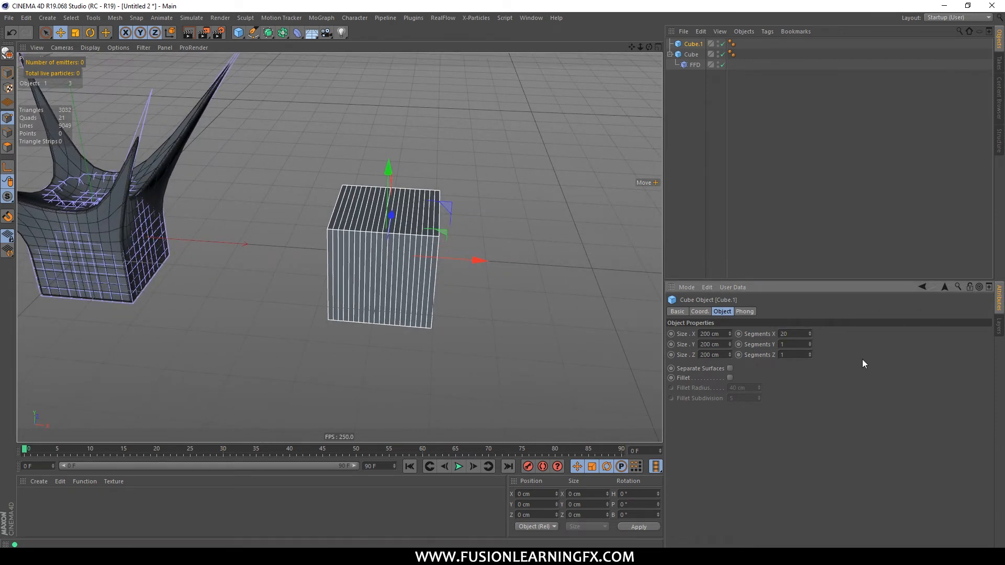
{"action": "type", "text": "20"}
{"action": "key", "text": "Tab"}
{"action": "type", "text": "20"}
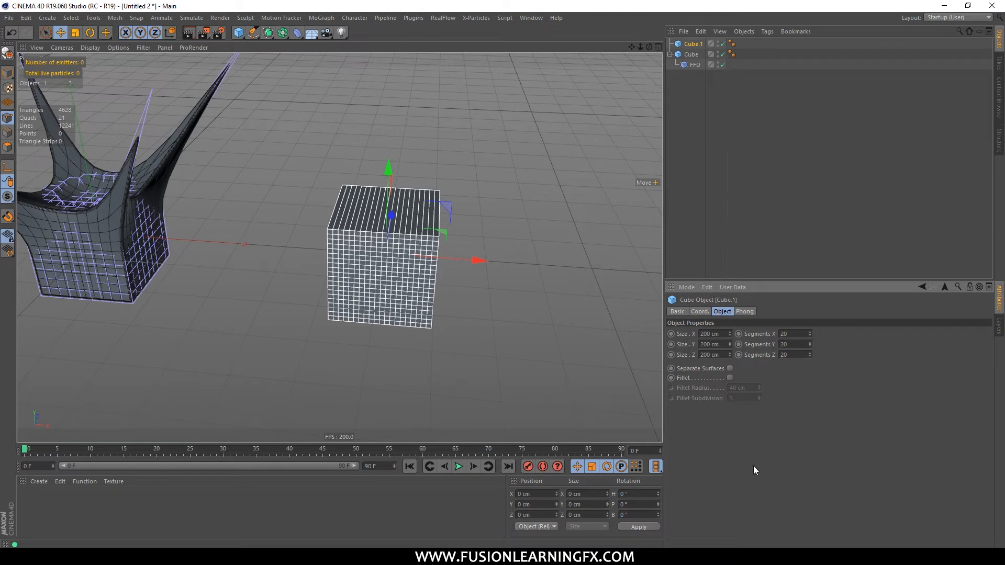
{"action": "key", "text": "Return"}
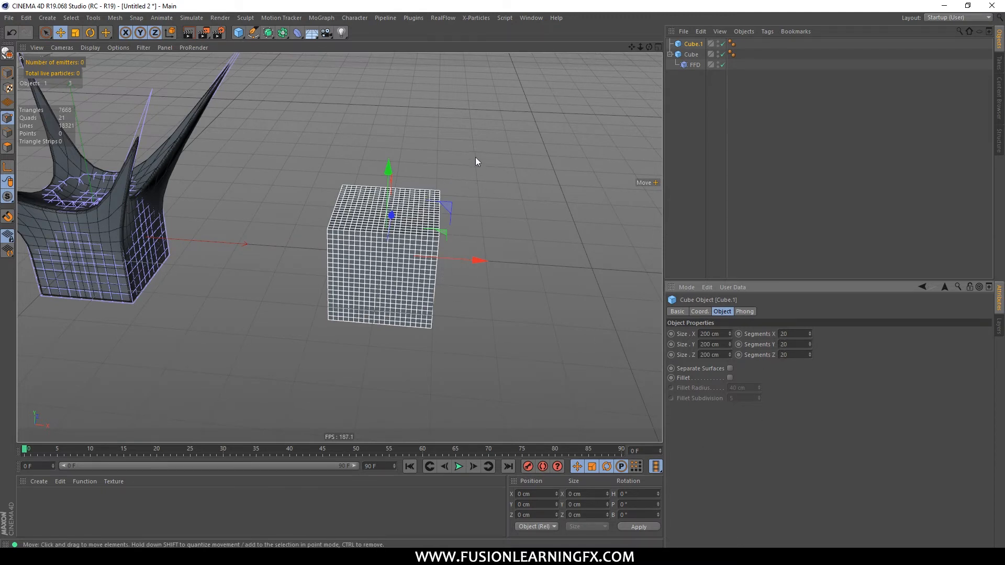
Add an FFD deformer as a child of the second cube and select it
{"action": "left_click", "coordinate": [297, 32]}
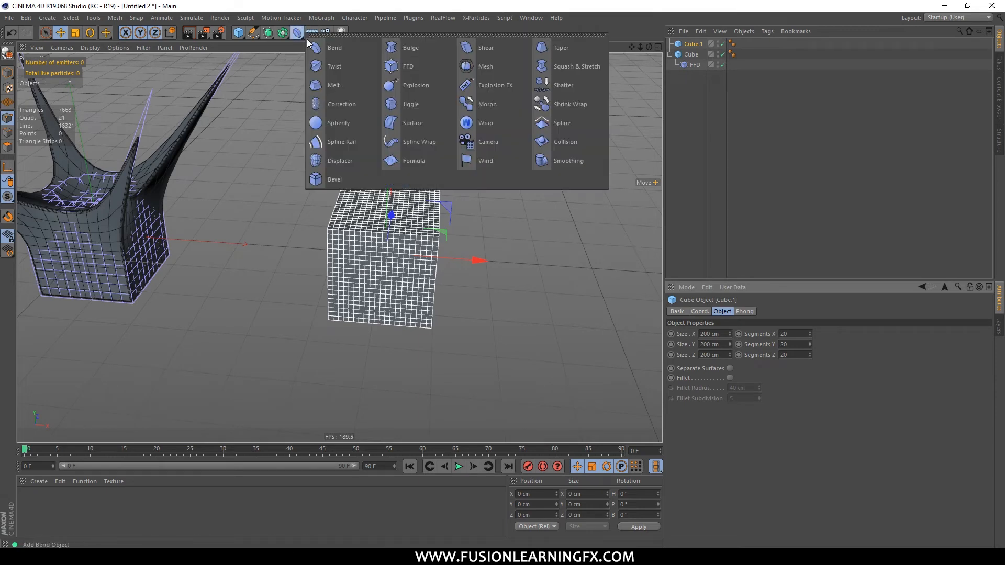
{"action": "left_click", "coordinate": [409, 66], "text": "shift"}
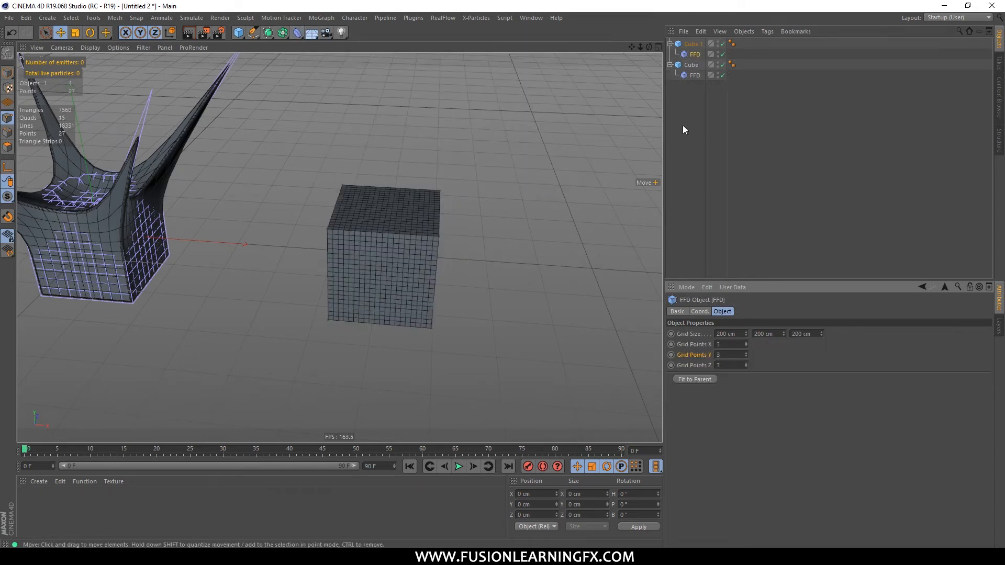
{"action": "left_click", "coordinate": [690, 44]}
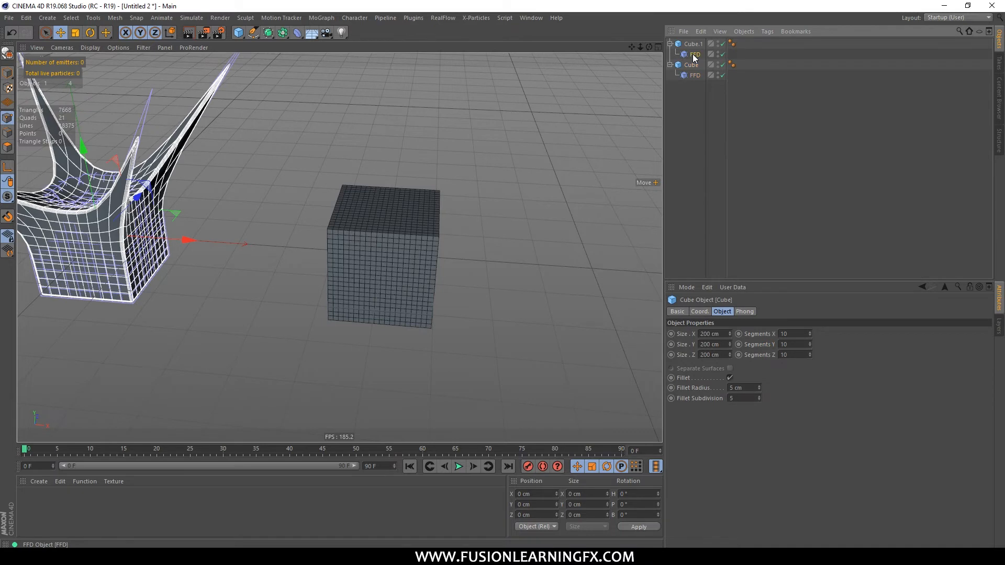
{"action": "left_click", "coordinate": [694, 54]}
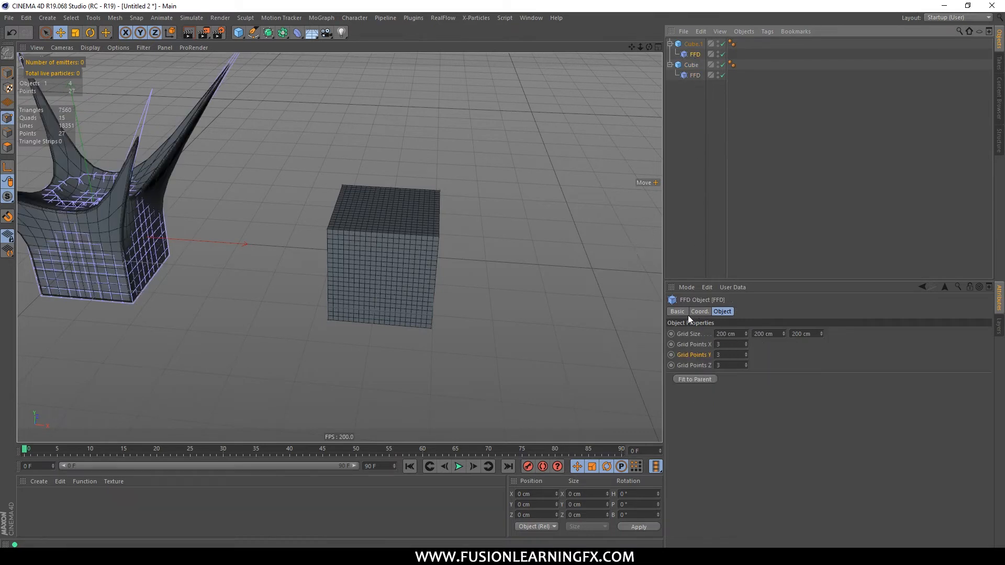
Set the second cube's FFD to 20 grid points in X, Y and Z
{"action": "left_click", "coordinate": [732, 344]}
{"action": "type", "text": "20"}
{"action": "key", "text": "Tab"}
{"action": "type", "text": "20"}
{"action": "key", "text": "Tab"}
{"action": "type", "text": "20"}
{"action": "key", "text": "Return"}
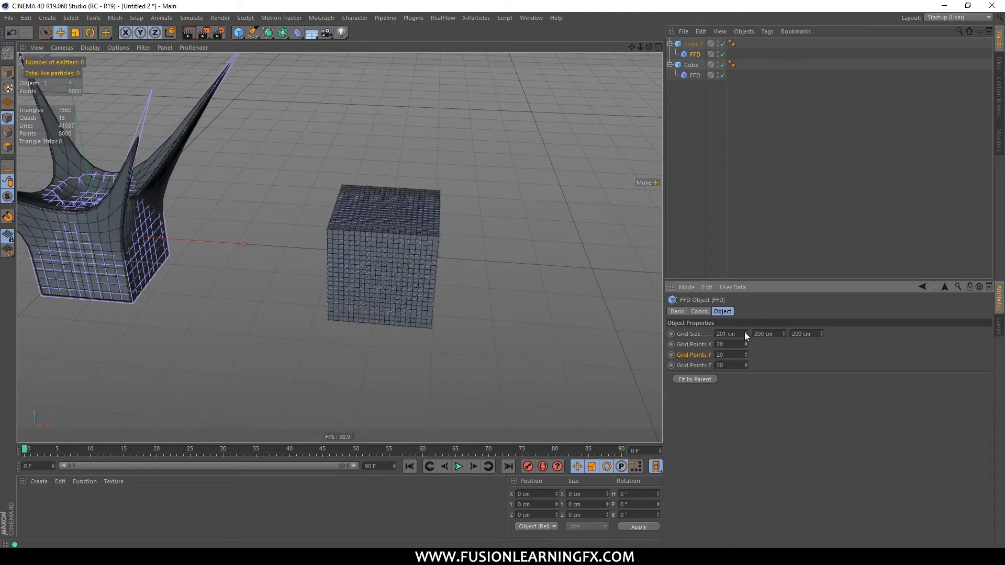
Set the new FFD's grid size to 201 cm on all three axes
{"action": "double_click", "coordinate": [776, 335]}
{"action": "type", "text": "201"}
{"action": "left_click", "coordinate": [801, 333]}
{"action": "left_click", "coordinate": [821, 332]}
In the top view, set Live Selection to radius 20 and select the strip of top cage points along the second cube's +X edge
{"action": "left_click_drag", "start_coordinate": [422, 293], "coordinate": [460, 224], "text": "alt"}
{"action": "middle_click", "coordinate": [529, 180]}
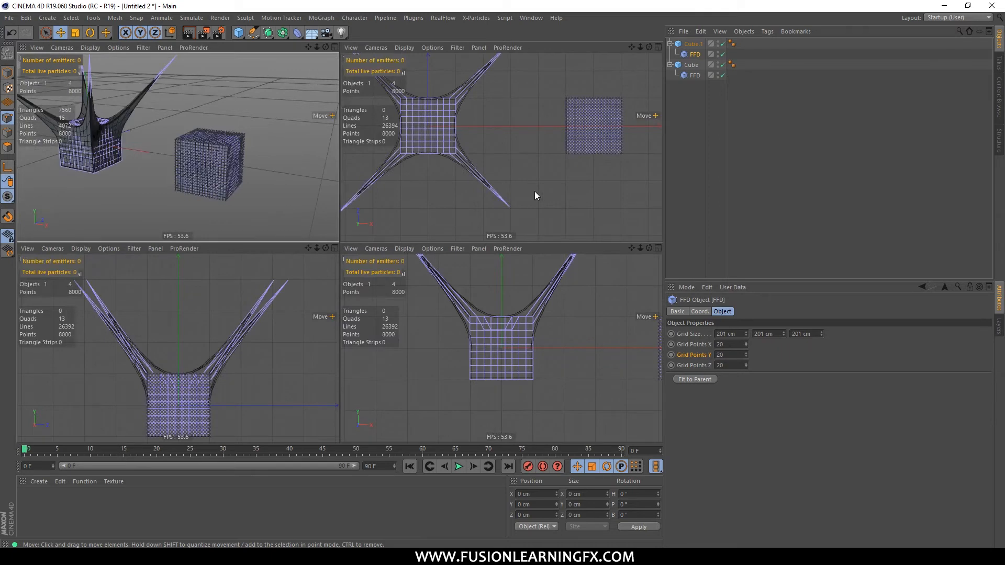
{"action": "middle_click", "coordinate": [531, 184]}
{"action": "middle_click_drag", "start_coordinate": [532, 218], "coordinate": [506, 215], "text": "alt"}
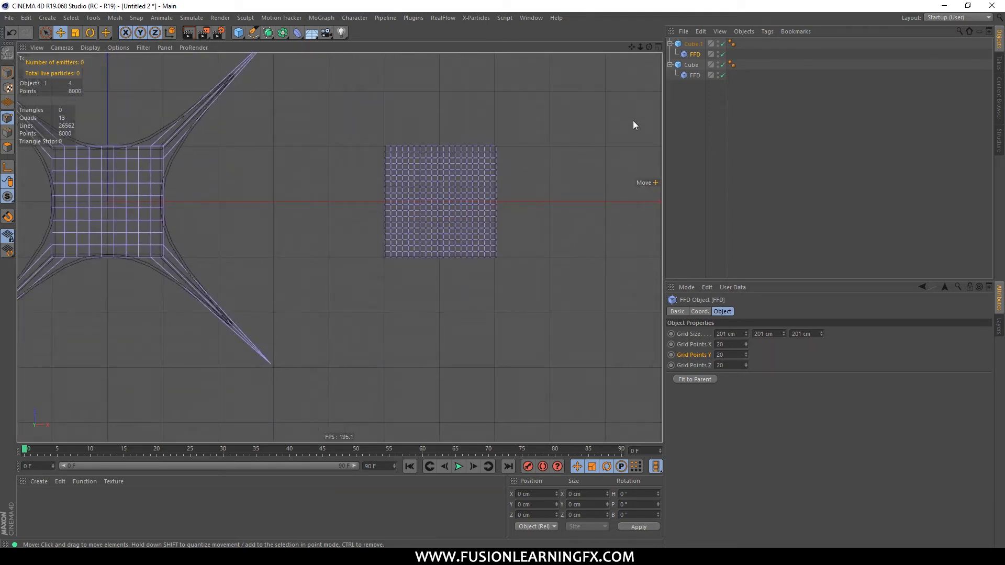
{"action": "left_click", "coordinate": [46, 33]}
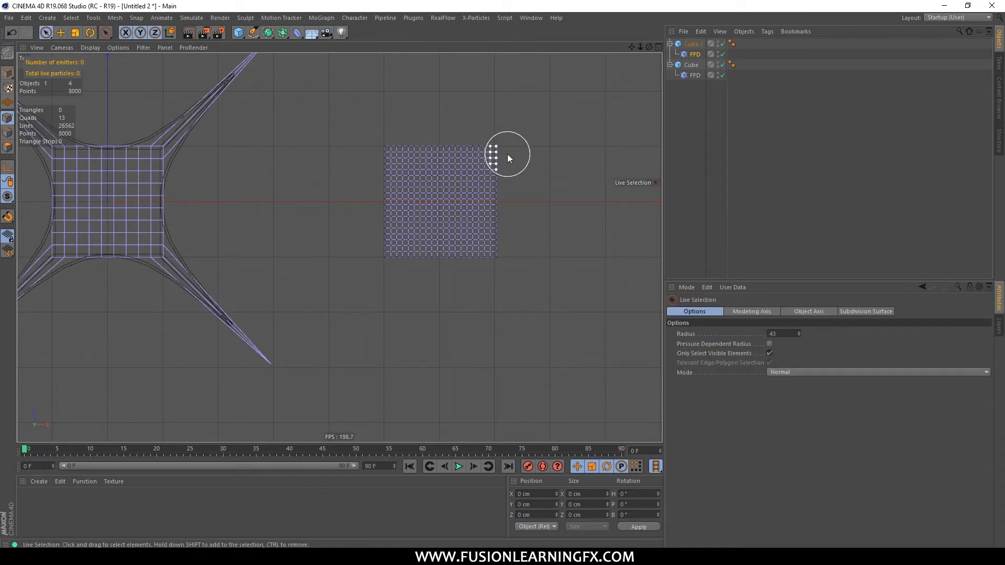
{"action": "left_click_drag", "start_coordinate": [784, 335], "coordinate": [695, 313]}
{"action": "type", "text": "20"}
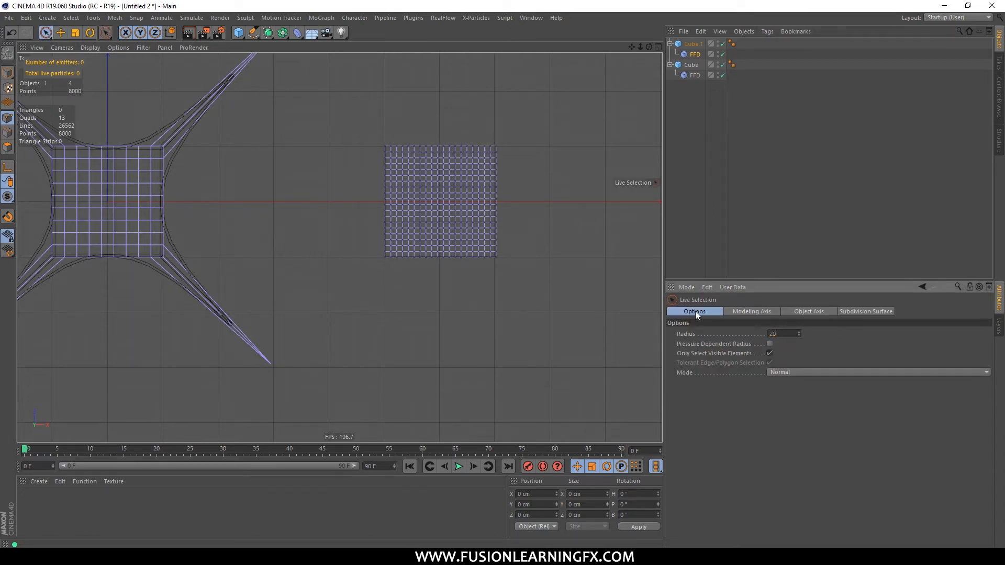
{"action": "left_click", "coordinate": [492, 158]}
{"action": "left_click_drag", "start_coordinate": [492, 158], "coordinate": [489, 286]}
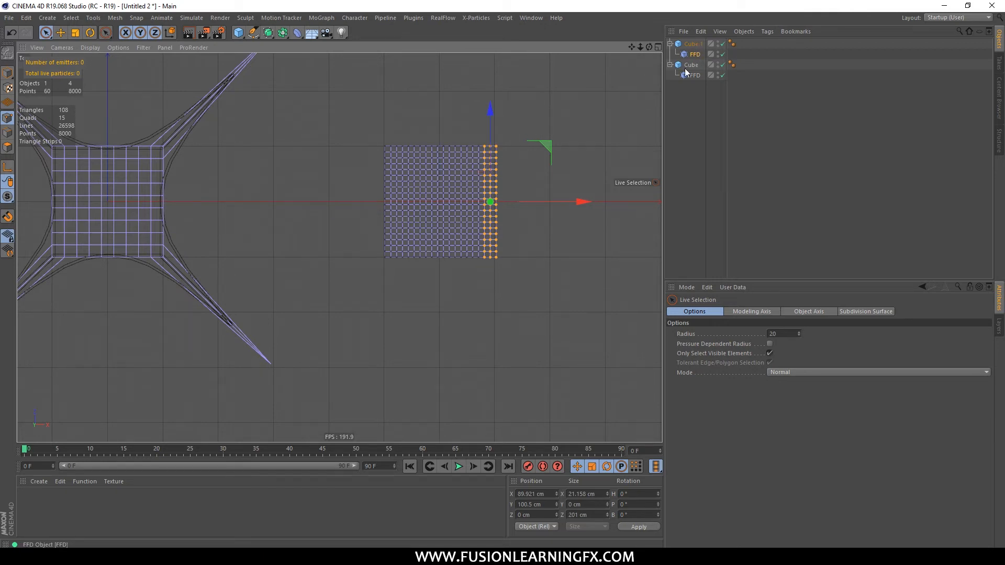
Raise the selected strip of cage points along the Y axis to about 443 cm and switch to the Move tool
{"action": "middle_click", "coordinate": [509, 250]}
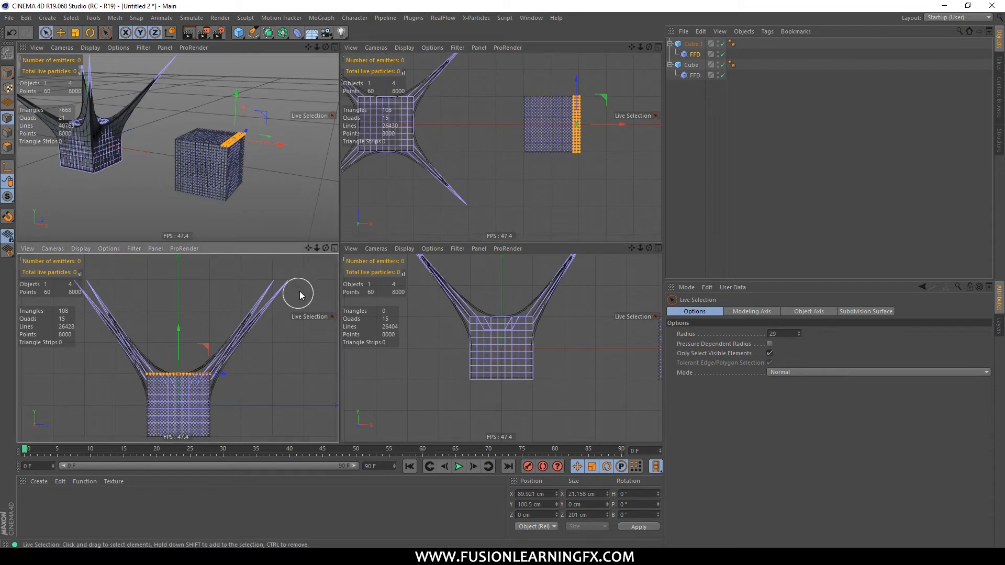
{"action": "middle_click_drag", "start_coordinate": [393, 303], "coordinate": [287, 348]}
{"action": "left_click_drag", "start_coordinate": [236, 98], "coordinate": [247, 18]}
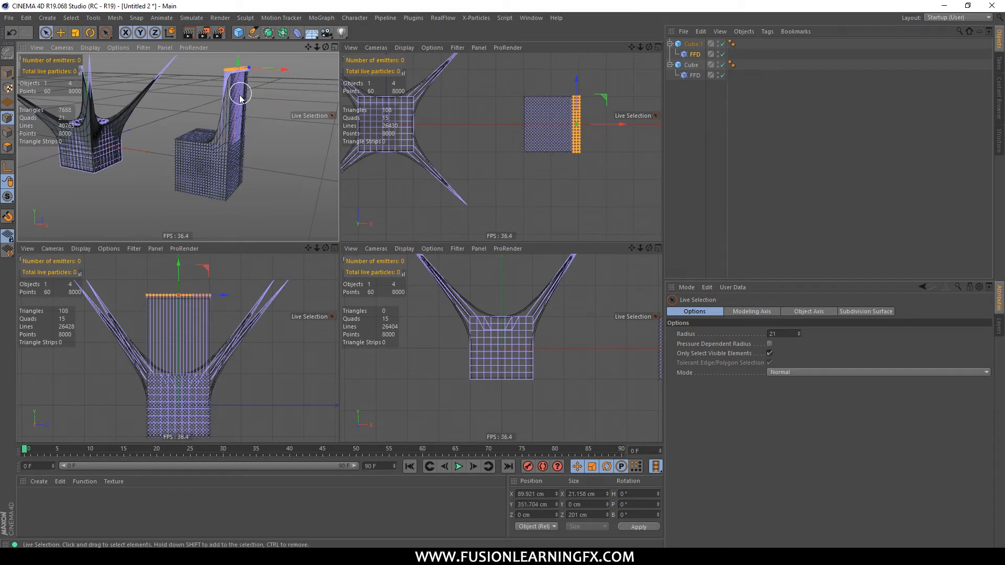
{"action": "left_click_drag", "start_coordinate": [252, 103], "coordinate": [260, 66], "text": "alt"}
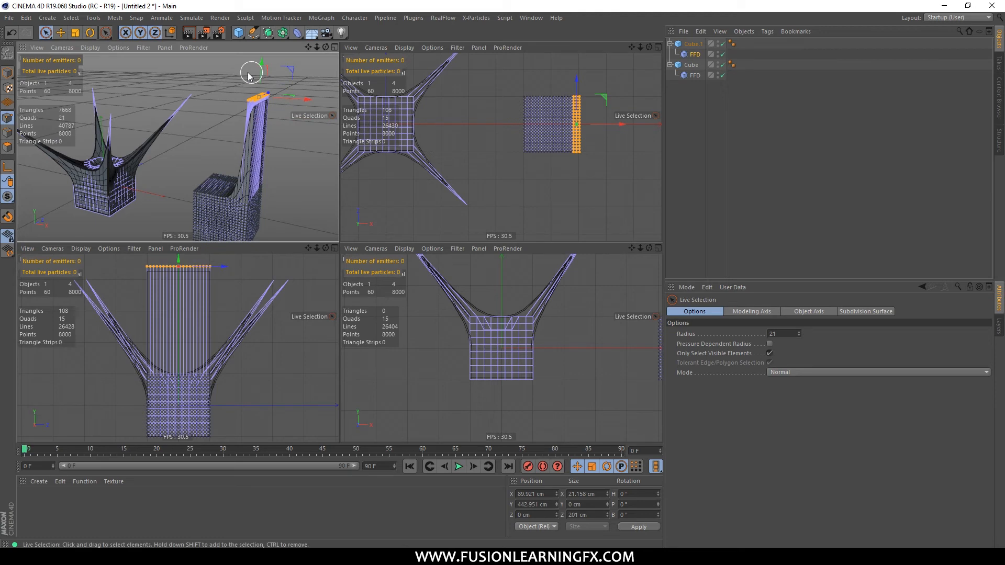
{"action": "left_click", "coordinate": [65, 32]}
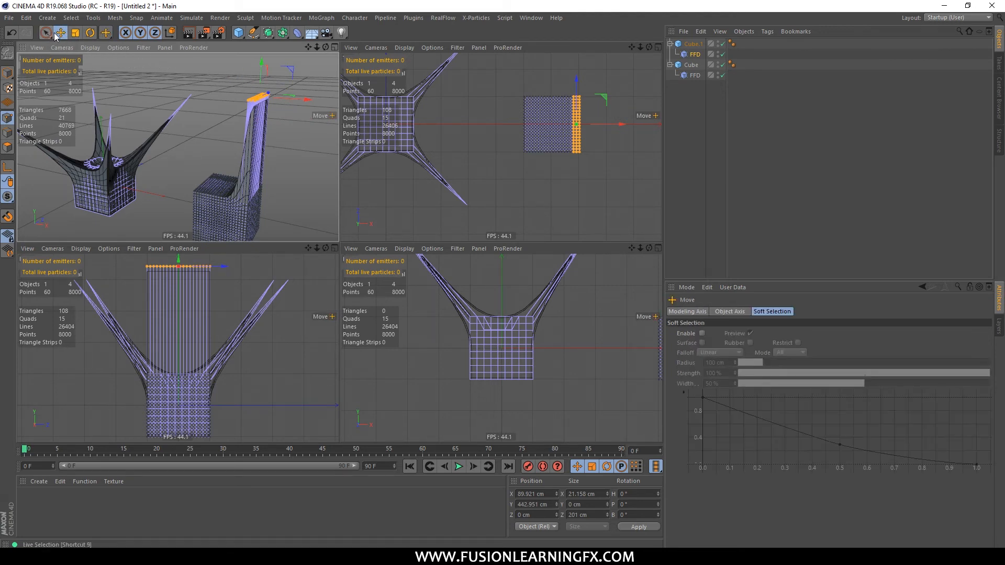
Enable the fillet on the second cube and set its fillet radius to 10 cm
{"action": "middle_click", "coordinate": [155, 87]}
{"action": "left_click_drag", "start_coordinate": [459, 231], "coordinate": [518, 152], "text": "alt"}
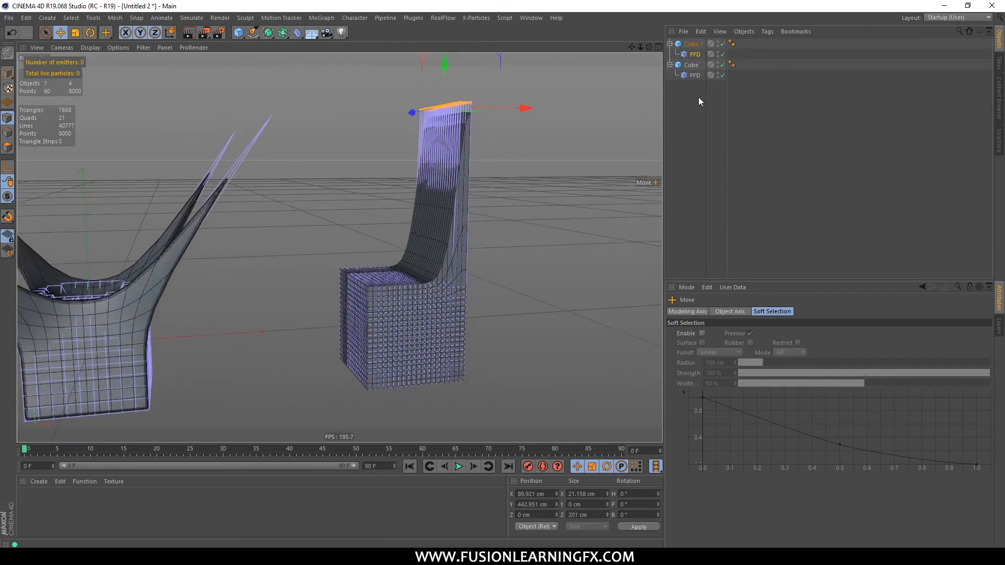
{"action": "left_click", "coordinate": [692, 44]}
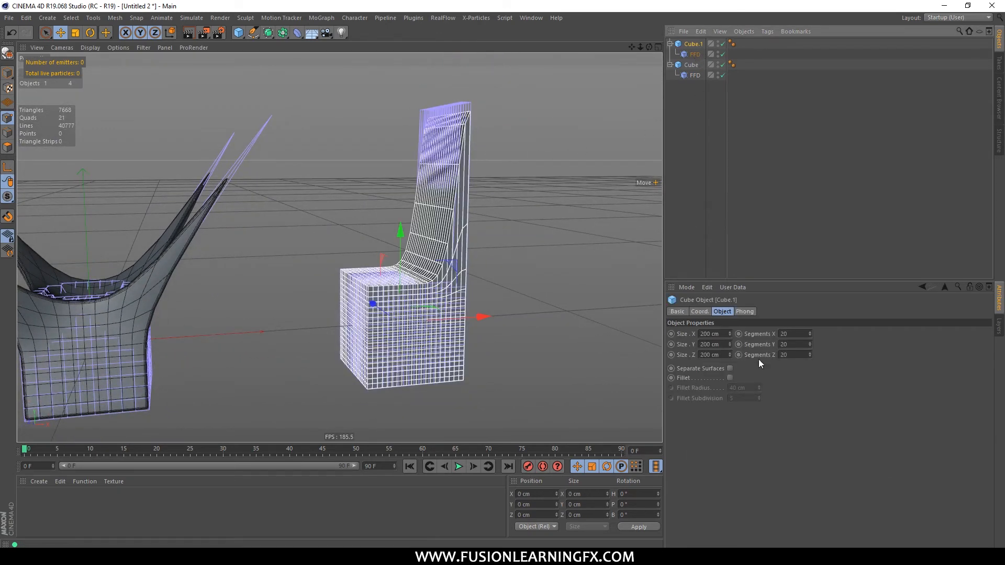
{"action": "left_click", "coordinate": [730, 377]}
{"action": "left_click", "coordinate": [742, 388]}
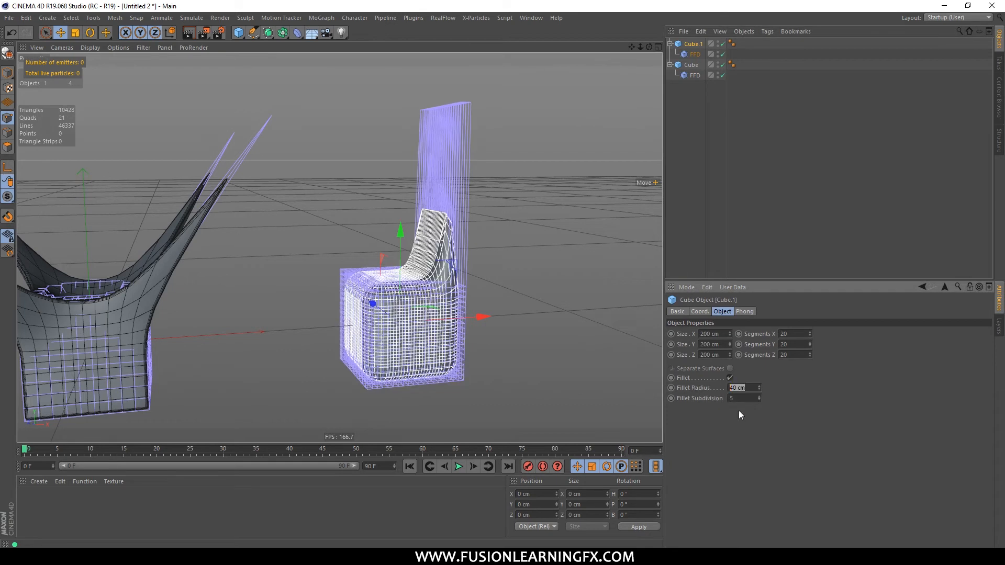
{"action": "type", "text": "10"}
{"action": "key", "text": "Return"}
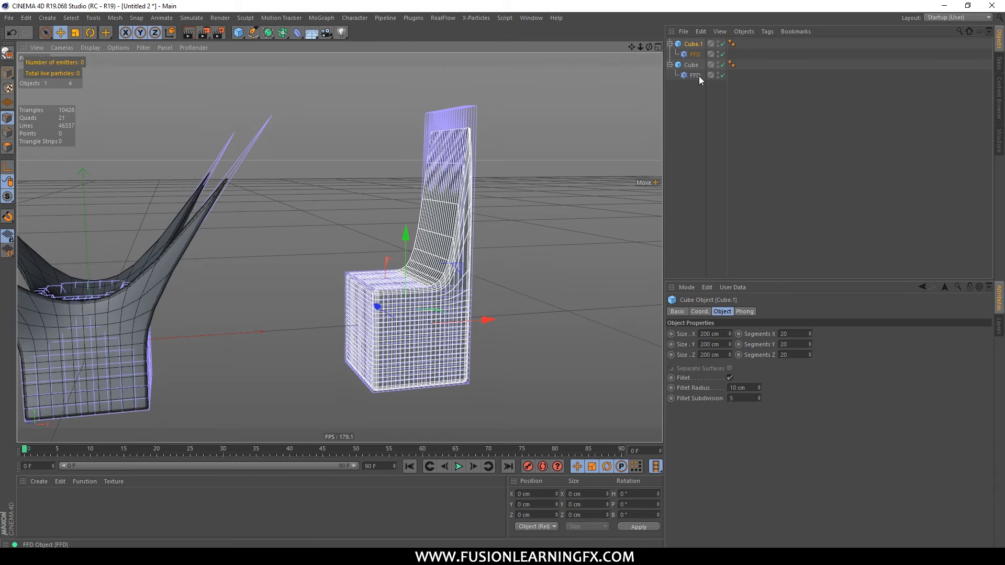
Set Visible in Editor to Off for the second cube's FFD and select that cube
{"action": "left_click", "coordinate": [696, 57]}
{"action": "mouse_move", "coordinate": [543, 226]}
{"action": "left_mouse_down", "text": "alt"}
{"action": "mouse_move", "coordinate": [561, 278]}
{"action": "mouse_move", "coordinate": [506, 280]}
{"action": "mouse_move", "coordinate": [536, 220]}
{"action": "left_mouse_up", "text": "alt"}
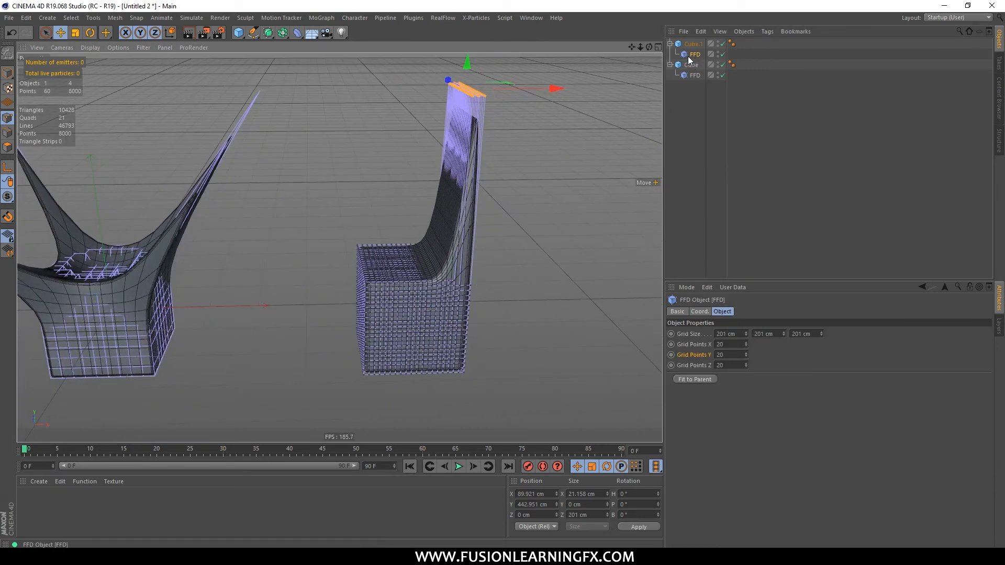
{"action": "left_click", "coordinate": [679, 311]}
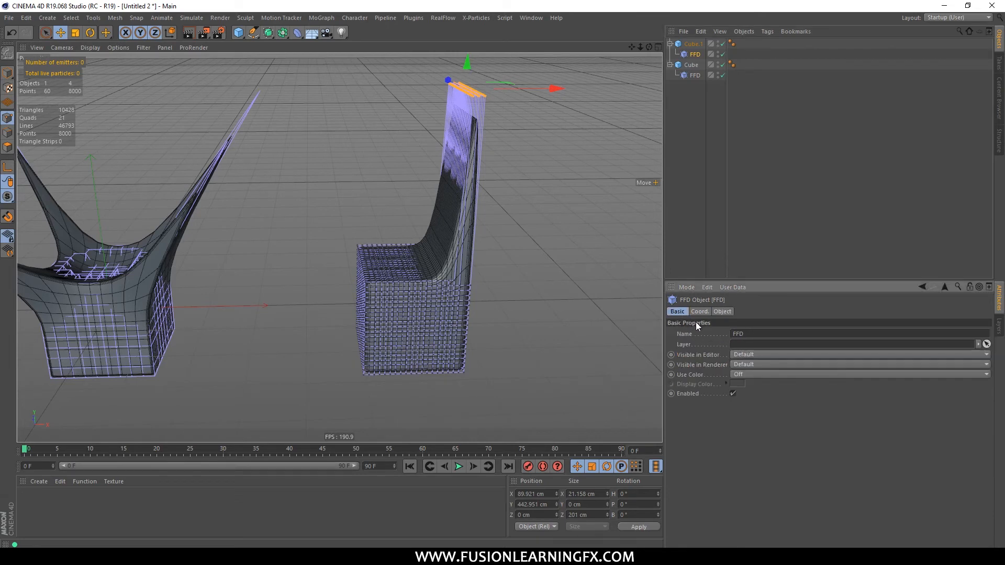
{"action": "left_click", "coordinate": [736, 354]}
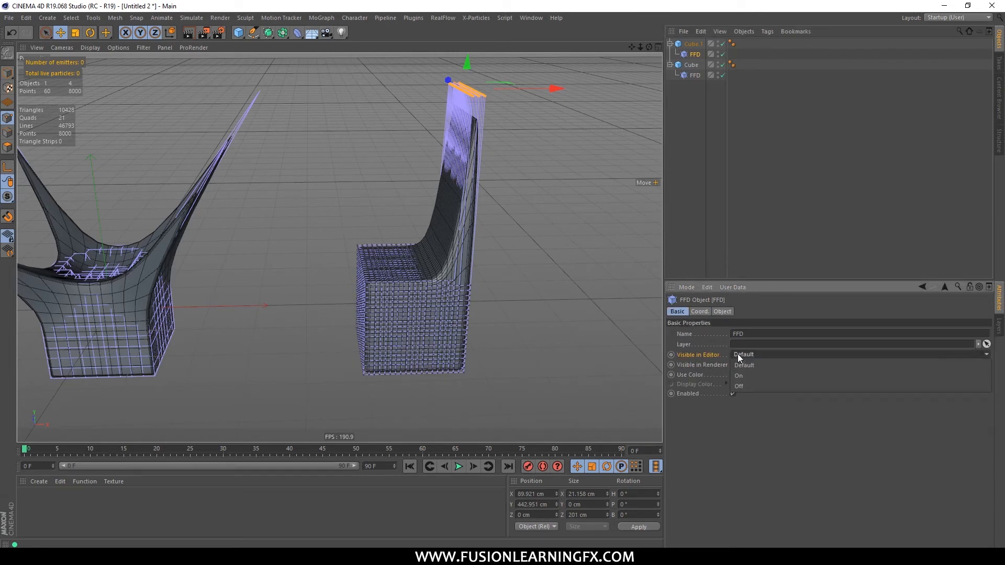
{"action": "left_click", "coordinate": [749, 383]}
{"action": "left_click_drag", "start_coordinate": [492, 272], "coordinate": [497, 230], "text": "alt"}
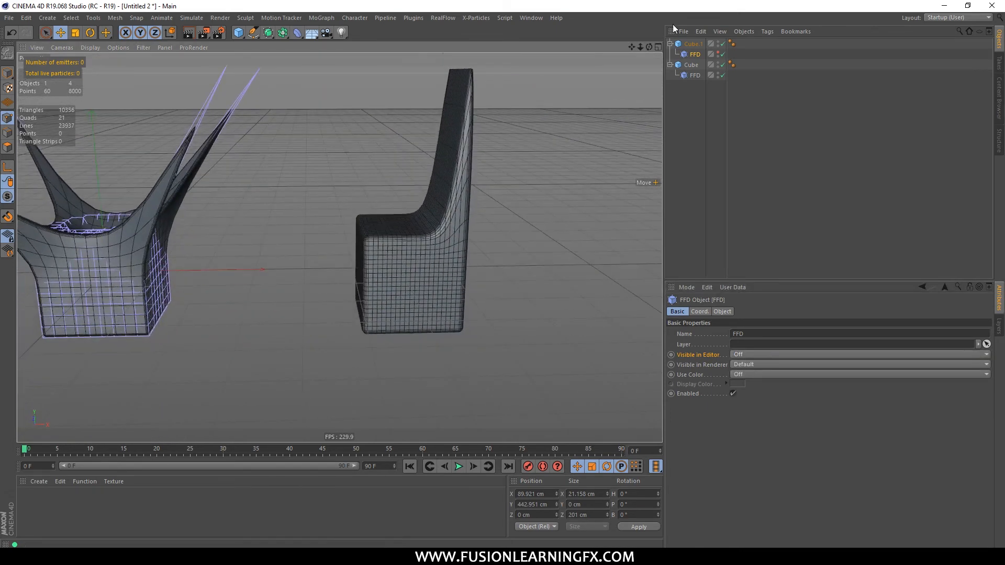
{"action": "left_click", "coordinate": [693, 43]}
{"action": "middle_click_drag", "start_coordinate": [549, 227], "coordinate": [548, 214], "text": "alt"}
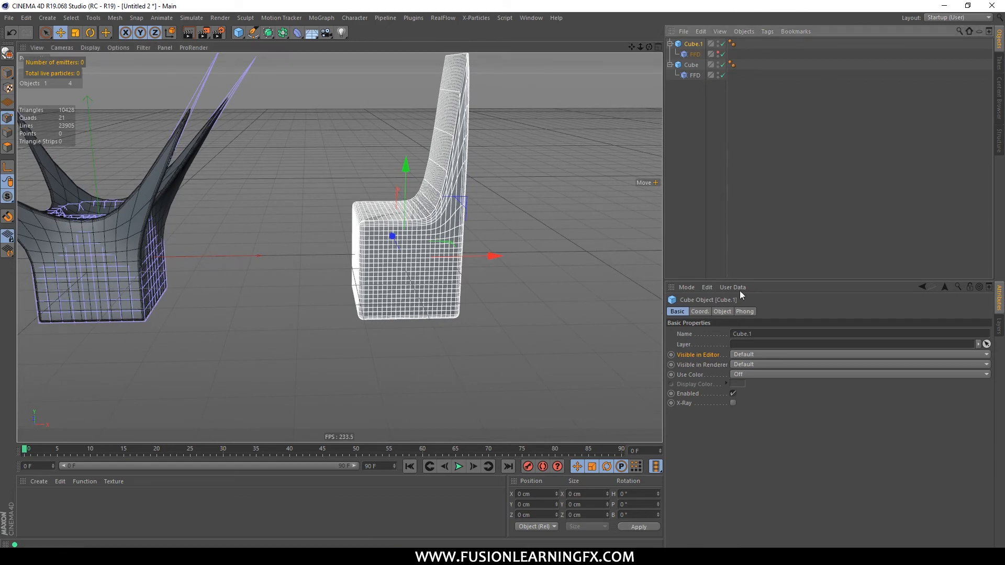
Set the second cube's heading rotation (R.H) to 90° and deselect the cube
{"action": "left_click", "coordinate": [700, 312]}
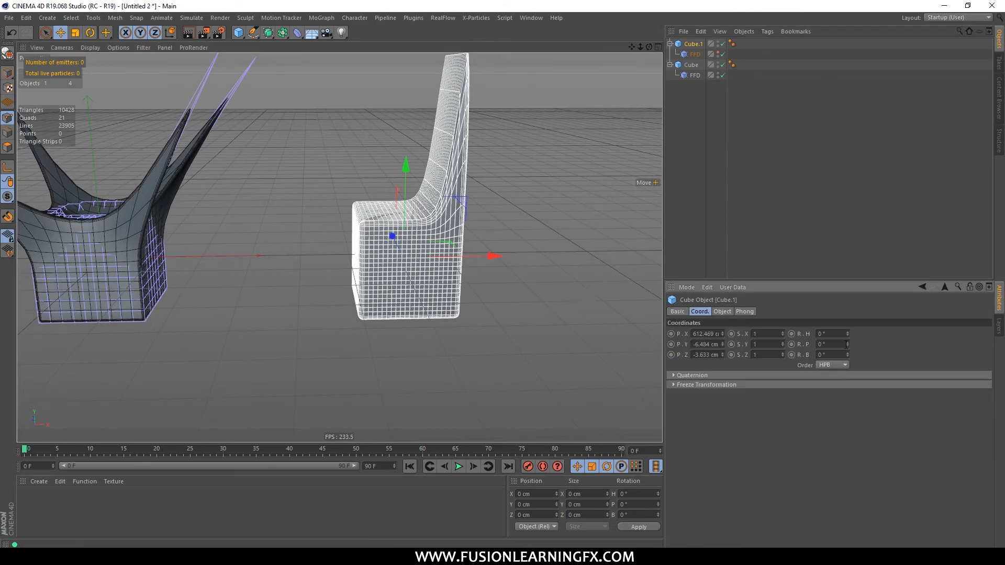
{"action": "mouse_move", "coordinate": [848, 345]}
{"action": "left_mouse_down"}
{"action": "mouse_move", "coordinate": [848, 304]}
{"action": "mouse_move", "coordinate": [847, 328]}
{"action": "left_mouse_up"}
{"action": "key", "text": "ctrl+z"}
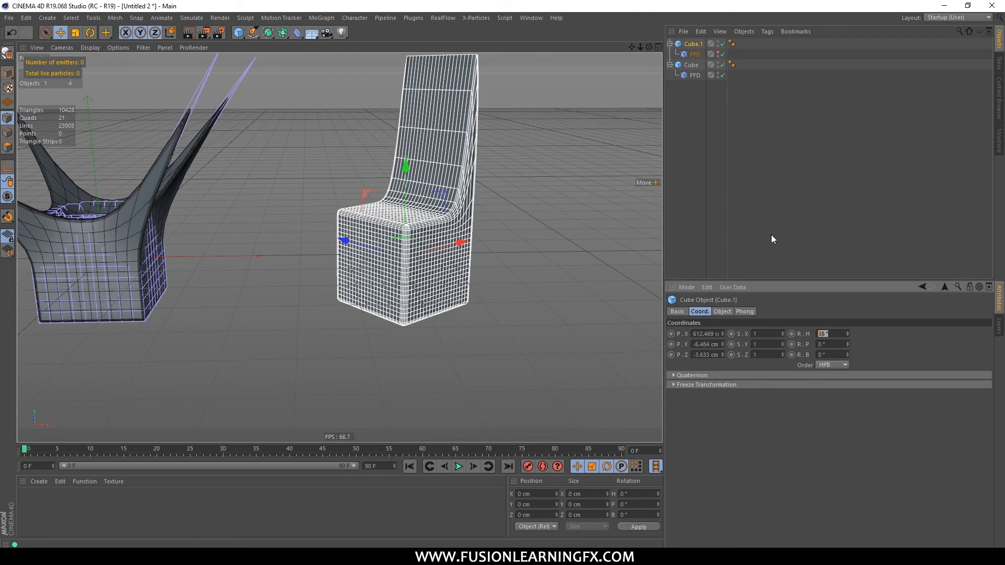
{"action": "type", "text": "90"}
{"action": "key", "text": "Return"}
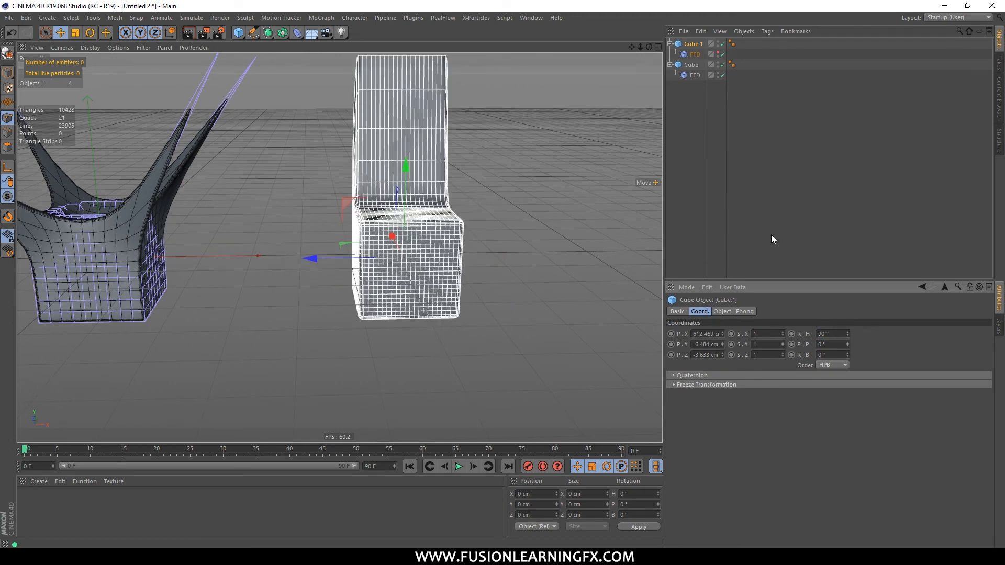
{"action": "mouse_move", "coordinate": [631, 332]}
{"action": "left_mouse_down", "text": "alt"}
{"action": "mouse_move", "coordinate": [520, 263]}
{"action": "mouse_move", "coordinate": [592, 295]}
{"action": "left_mouse_up", "text": "alt"}
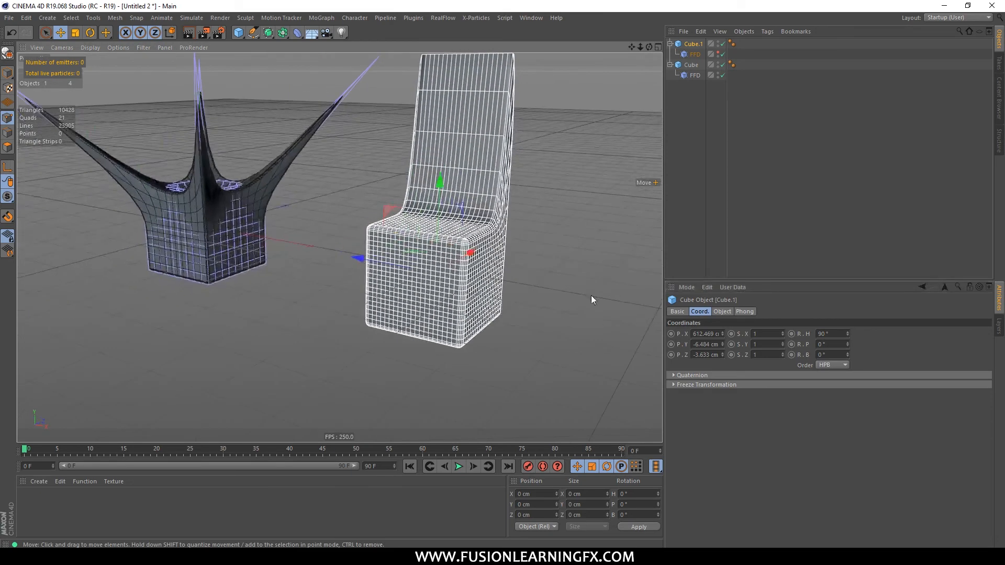
{"action": "middle_click_drag", "start_coordinate": [561, 256], "coordinate": [573, 219], "text": "alt"}
{"action": "left_click", "coordinate": [699, 107]}
Set Visible in Editor to Off for the first cube's FFD deformer
{"action": "mouse_move", "coordinate": [573, 218]}
{"action": "left_mouse_down", "text": "alt"}
{"action": "mouse_move", "coordinate": [557, 219]}
{"action": "mouse_move", "coordinate": [561, 292]}
{"action": "mouse_move", "coordinate": [523, 287]}
{"action": "mouse_move", "coordinate": [485, 306]}
{"action": "mouse_move", "coordinate": [602, 291]}
{"action": "mouse_move", "coordinate": [534, 310]}
{"action": "mouse_move", "coordinate": [606, 314]}
{"action": "mouse_move", "coordinate": [553, 285]}
{"action": "mouse_move", "coordinate": [608, 327]}
{"action": "mouse_move", "coordinate": [563, 318]}
{"action": "mouse_move", "coordinate": [580, 286]}
{"action": "mouse_move", "coordinate": [570, 270]}
{"action": "mouse_move", "coordinate": [602, 226]}
{"action": "left_mouse_up", "text": "alt"}
{"action": "left_click", "coordinate": [695, 74]}
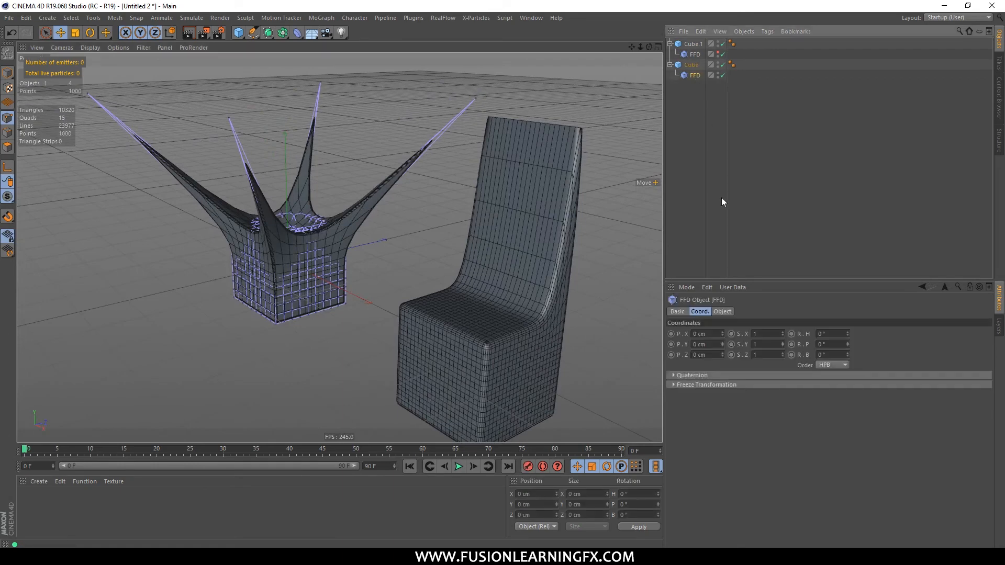
{"action": "left_click", "coordinate": [680, 311]}
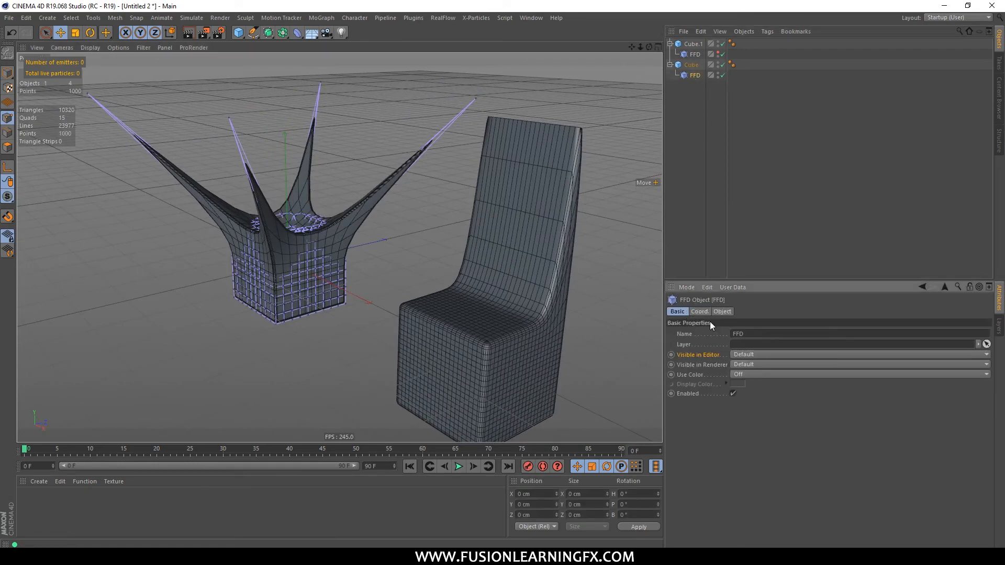
{"action": "left_click", "coordinate": [745, 355]}
{"action": "left_click", "coordinate": [744, 381]}
Examine the spiked cube and the chair form from several angles, selecting their cubes and FFD deformers for comparison
{"action": "mouse_move", "coordinate": [529, 332]}
{"action": "left_mouse_down", "text": "alt"}
{"action": "mouse_move", "coordinate": [413, 330]}
{"action": "mouse_move", "coordinate": [545, 328]}
{"action": "mouse_move", "coordinate": [534, 309]}
{"action": "mouse_move", "coordinate": [426, 276]}
{"action": "mouse_move", "coordinate": [482, 278]}
{"action": "mouse_move", "coordinate": [520, 344]}
{"action": "mouse_move", "coordinate": [525, 309]}
{"action": "mouse_move", "coordinate": [568, 251]}
{"action": "left_mouse_up", "text": "alt"}
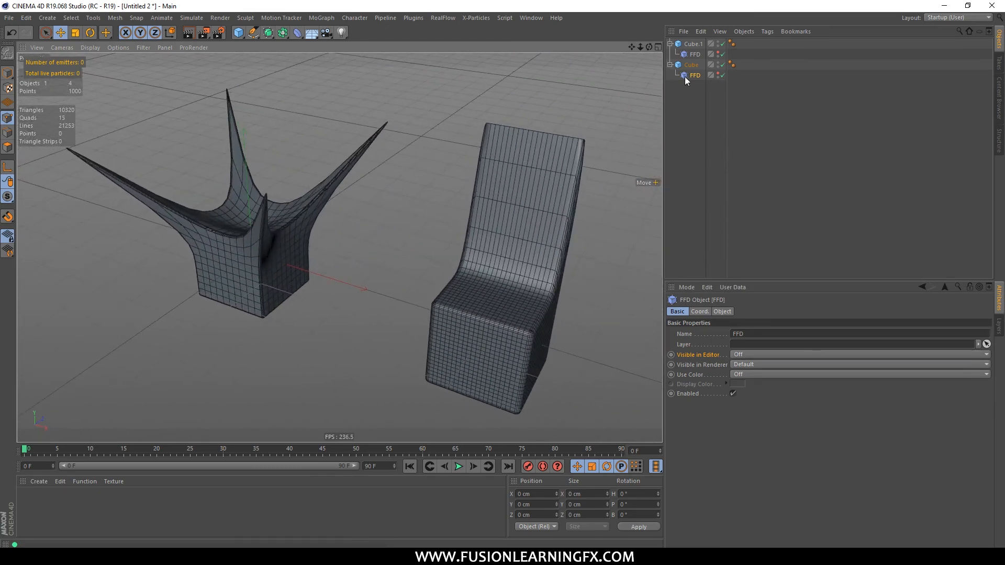
{"action": "left_click", "coordinate": [692, 55]}
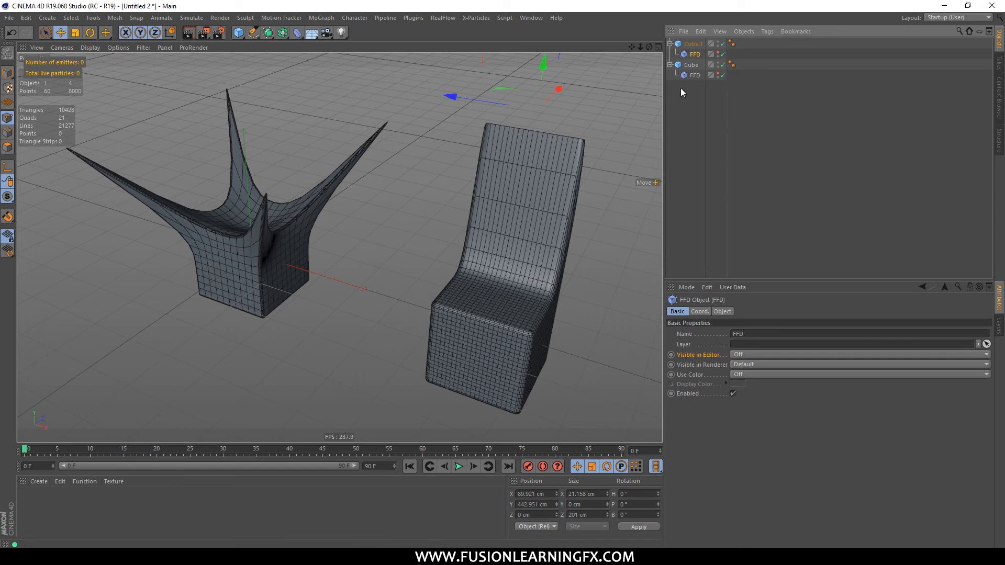
{"action": "left_click", "coordinate": [691, 65]}
{"action": "left_click", "coordinate": [695, 55]}
{"action": "mouse_move", "coordinate": [591, 243]}
{"action": "left_mouse_down", "text": "alt"}
{"action": "mouse_move", "coordinate": [582, 262]}
{"action": "mouse_move", "coordinate": [560, 178]}
{"action": "mouse_move", "coordinate": [555, 244]}
{"action": "mouse_move", "coordinate": [572, 395]}
{"action": "mouse_move", "coordinate": [556, 298]}
{"action": "mouse_move", "coordinate": [561, 251]}
{"action": "mouse_move", "coordinate": [613, 231]}
{"action": "mouse_move", "coordinate": [579, 289]}
{"action": "mouse_move", "coordinate": [568, 246]}
{"action": "left_mouse_up", "text": "alt"}
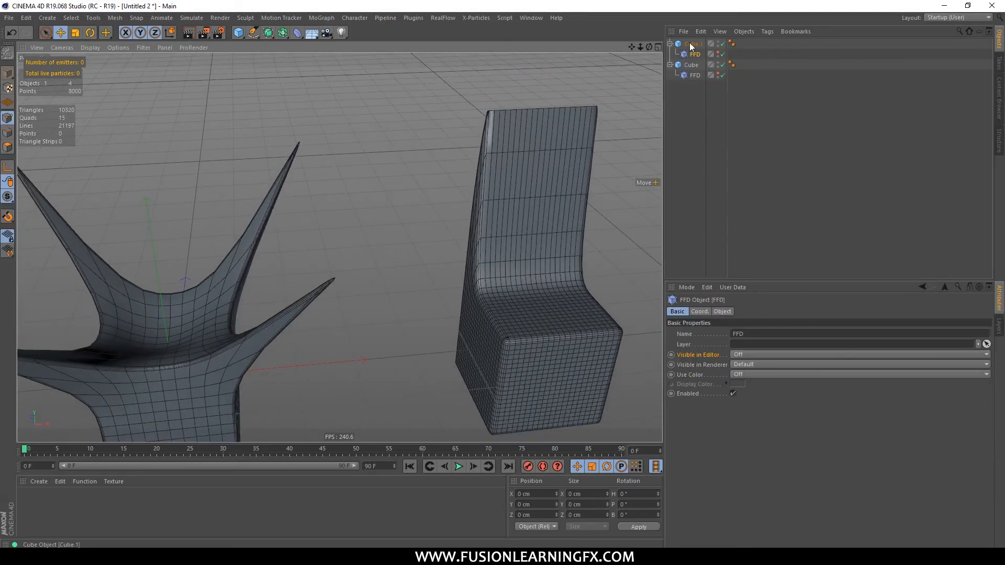
{"action": "left_click", "coordinate": [501, 354]}
{"action": "left_click_drag", "start_coordinate": [484, 364], "coordinate": [376, 373]}
{"action": "mouse_move", "coordinate": [503, 314]}
{"action": "left_mouse_down", "text": "alt"}
{"action": "mouse_move", "coordinate": [442, 347]}
{"action": "mouse_move", "coordinate": [475, 345]}
{"action": "mouse_move", "coordinate": [481, 252]}
{"action": "mouse_move", "coordinate": [461, 267]}
{"action": "mouse_move", "coordinate": [474, 284]}
{"action": "mouse_move", "coordinate": [470, 272]}
{"action": "left_mouse_up", "text": "alt"}
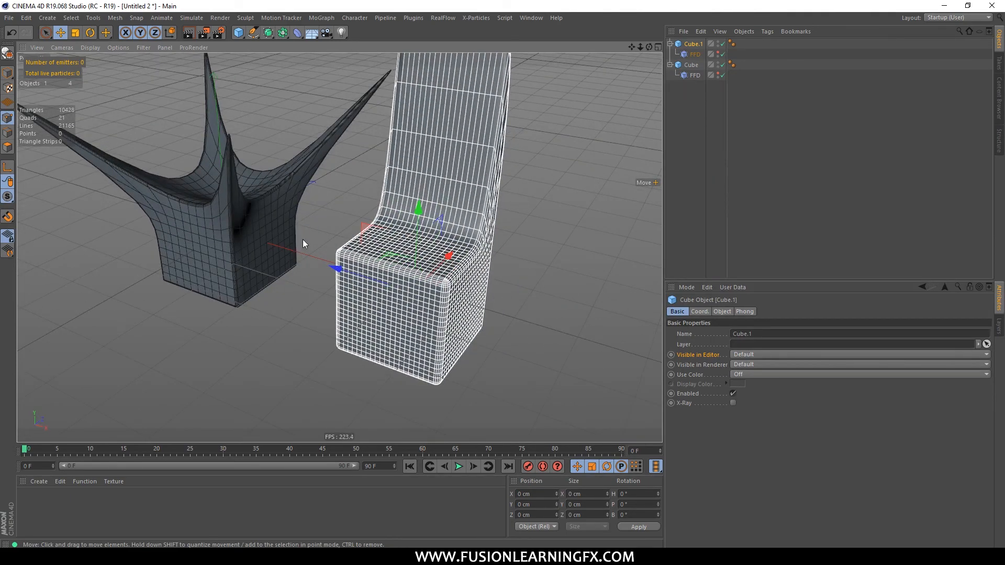
{"action": "mouse_move", "coordinate": [495, 281]}
{"action": "left_mouse_down", "text": "alt"}
{"action": "mouse_move", "coordinate": [525, 287]}
{"action": "mouse_move", "coordinate": [518, 271]}
{"action": "mouse_move", "coordinate": [594, 319]}
{"action": "left_mouse_up", "text": "alt"}
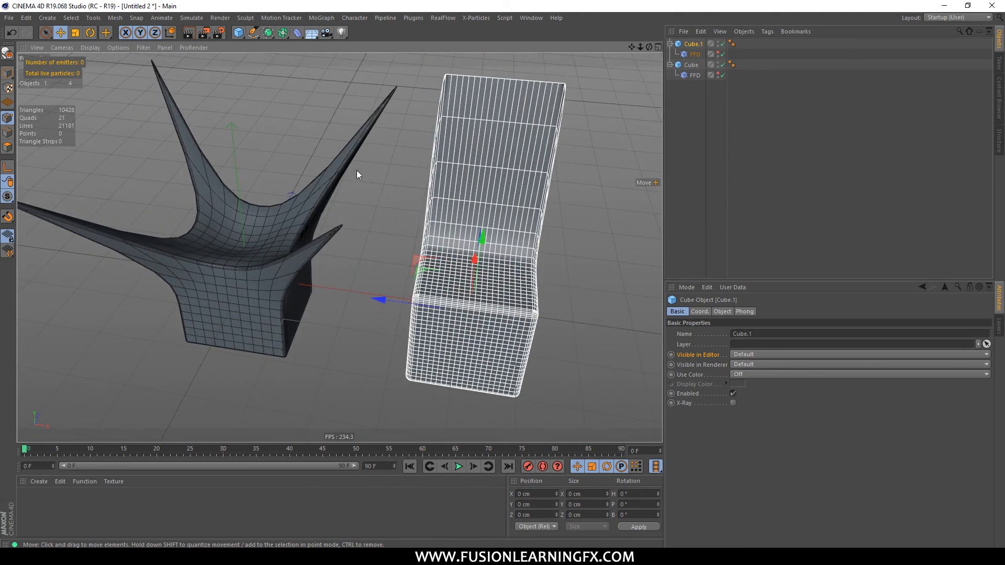
Select the second cube's FFD and look over the available primitive objects without adding one
{"action": "left_click", "coordinate": [694, 54]}
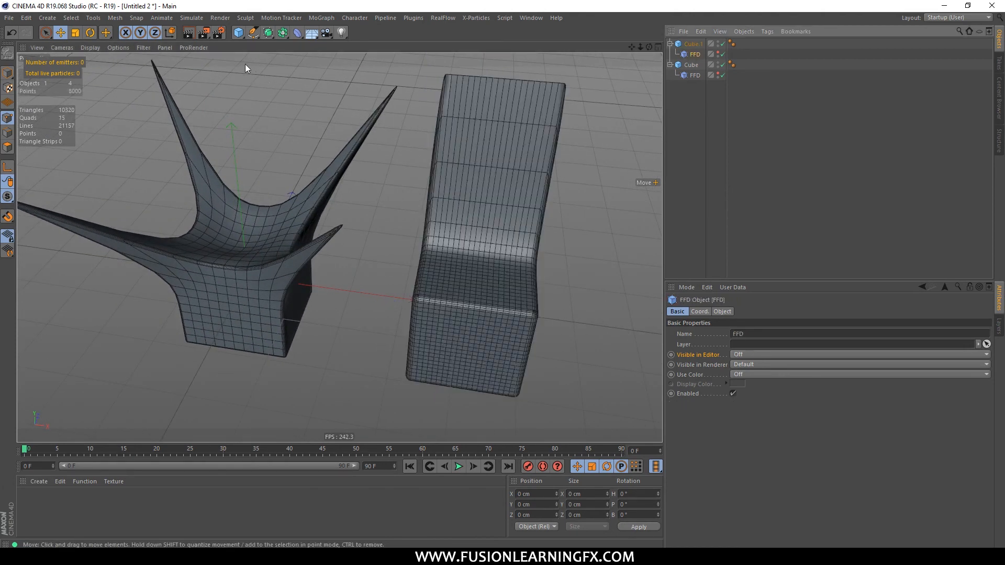
{"action": "left_click", "coordinate": [239, 33]}
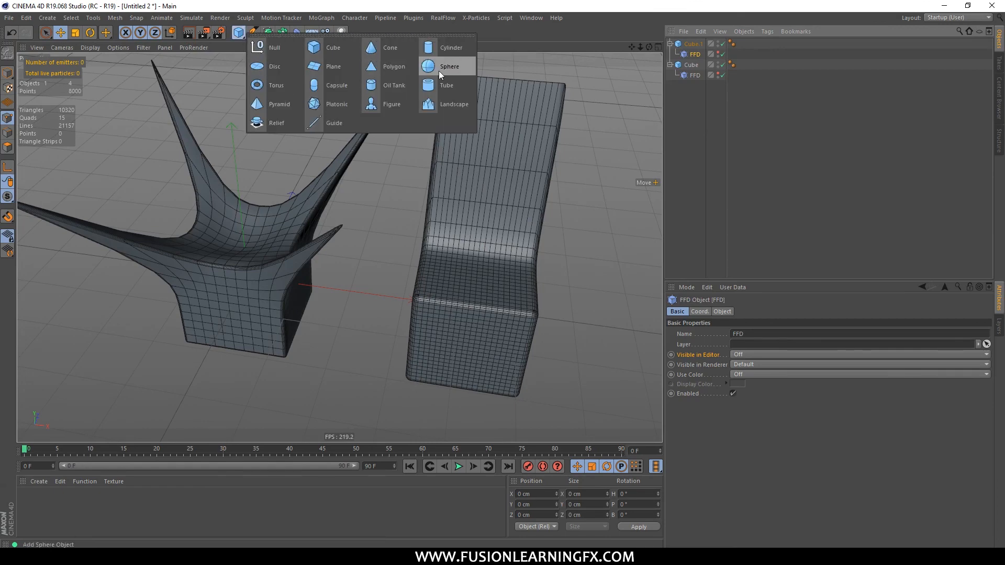
{"action": "mouse_move", "coordinate": [413, 243]}
{"action": "left_mouse_down", "text": "alt"}
{"action": "mouse_move", "coordinate": [274, 246]}
{"action": "mouse_move", "coordinate": [604, 258]}
{"action": "left_mouse_up", "text": "alt"}
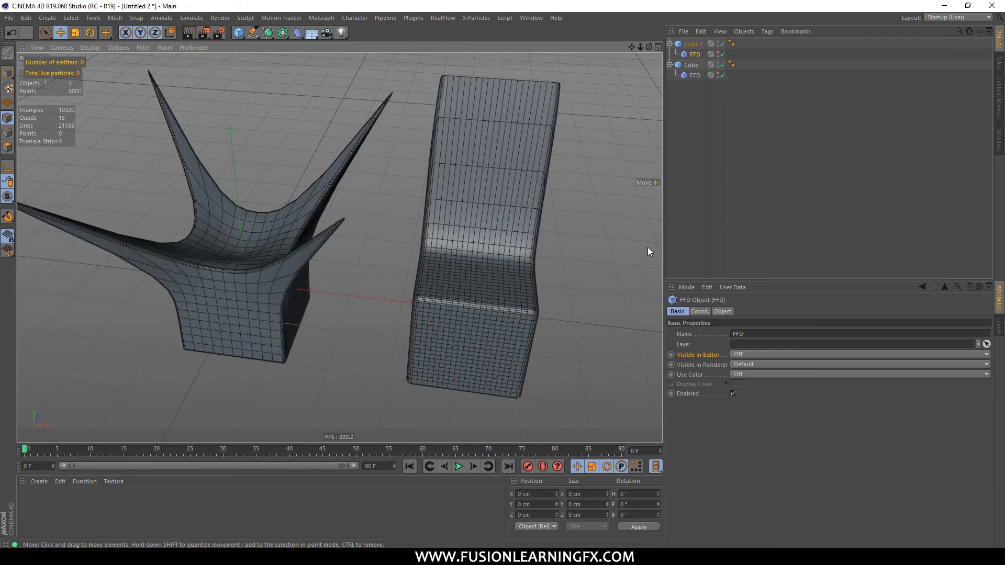